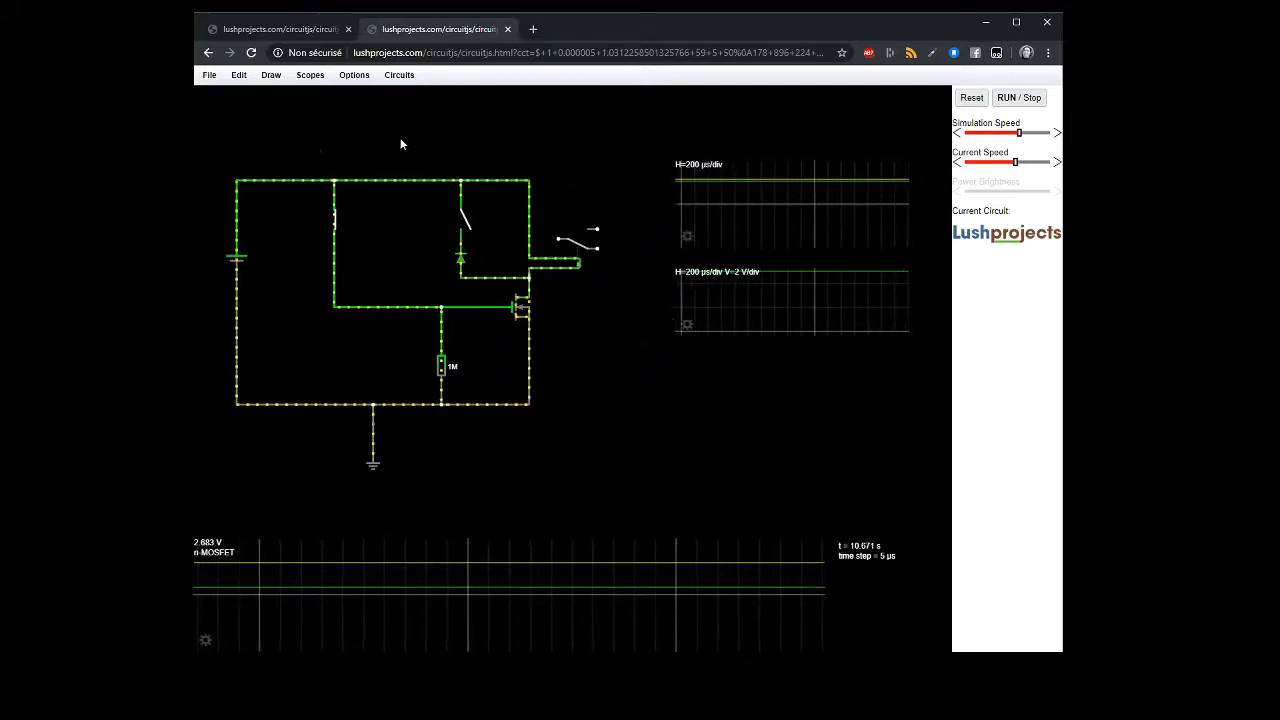
- Export the circuit as a link, create its short URL for copying, and close the export dialog
click(211, 79)
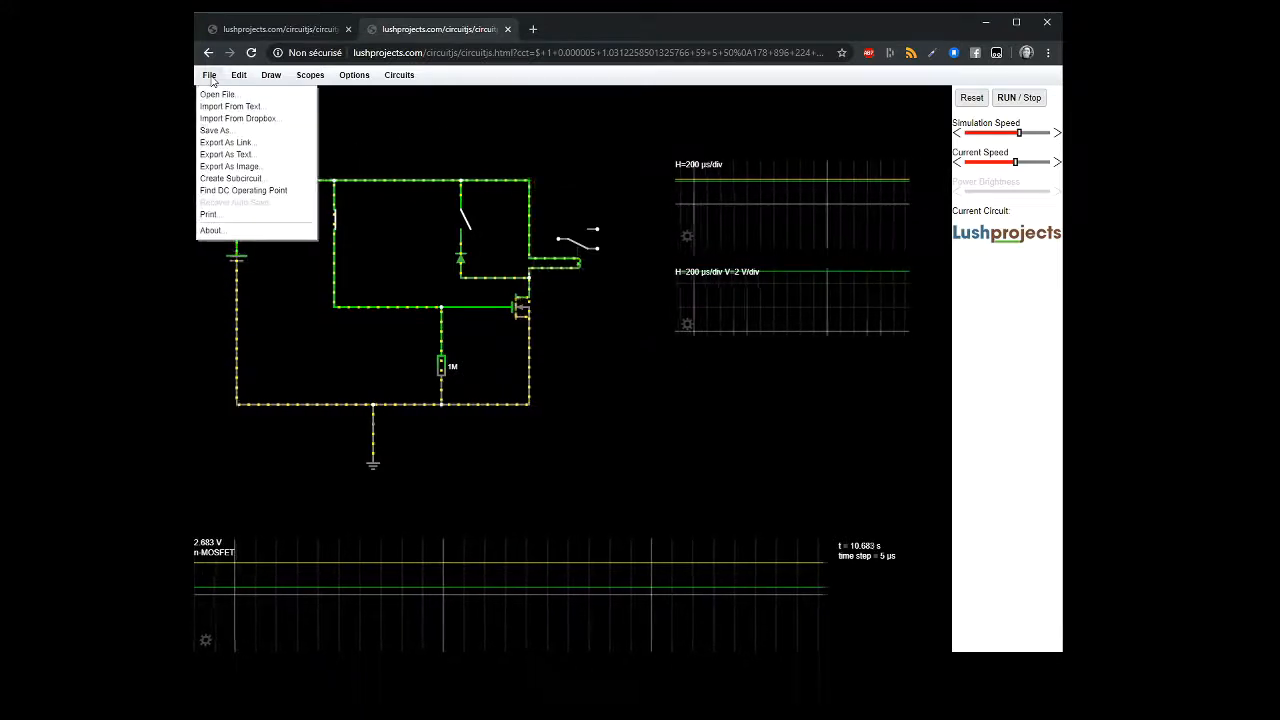
click(224, 143)
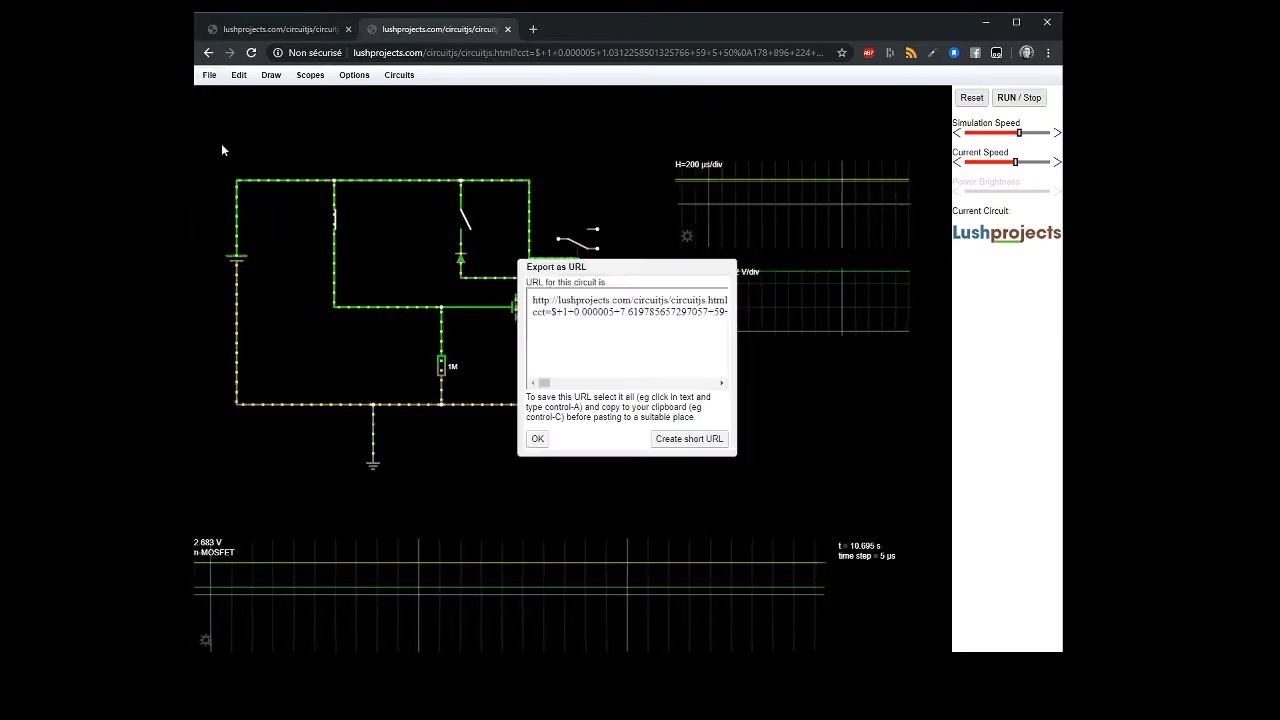
click(674, 440)
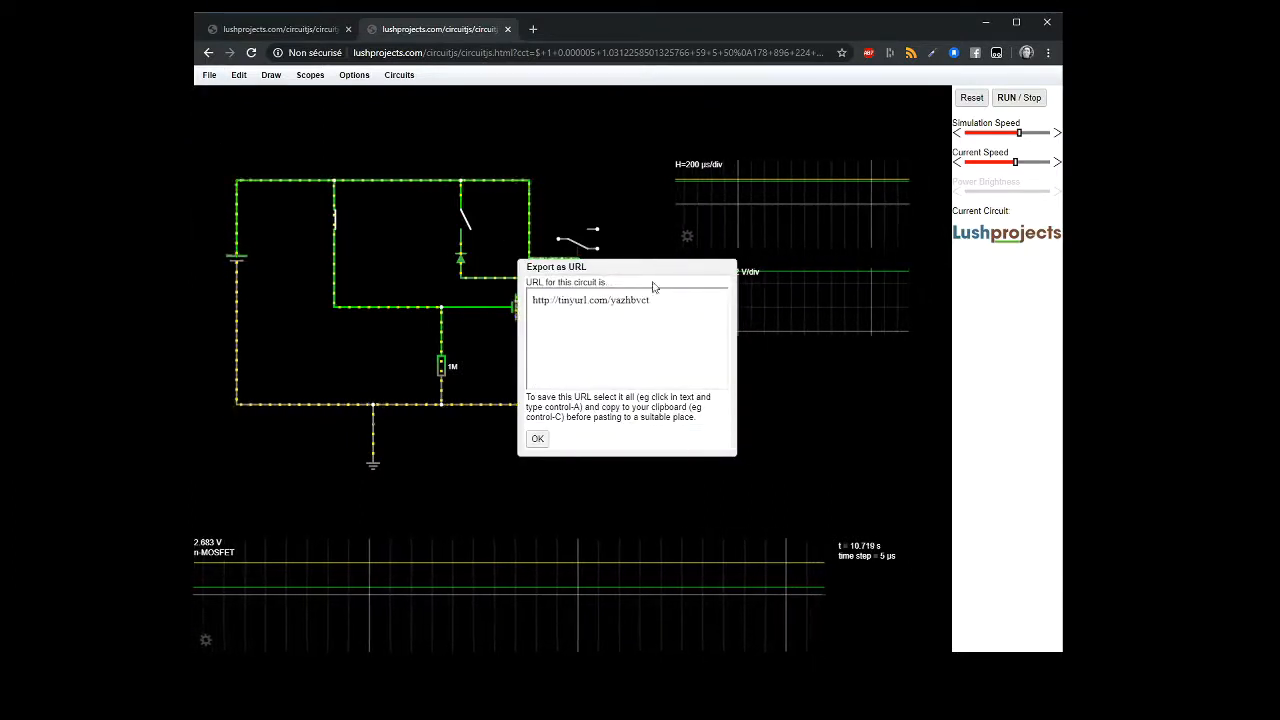
drag(652, 300, 511, 322)
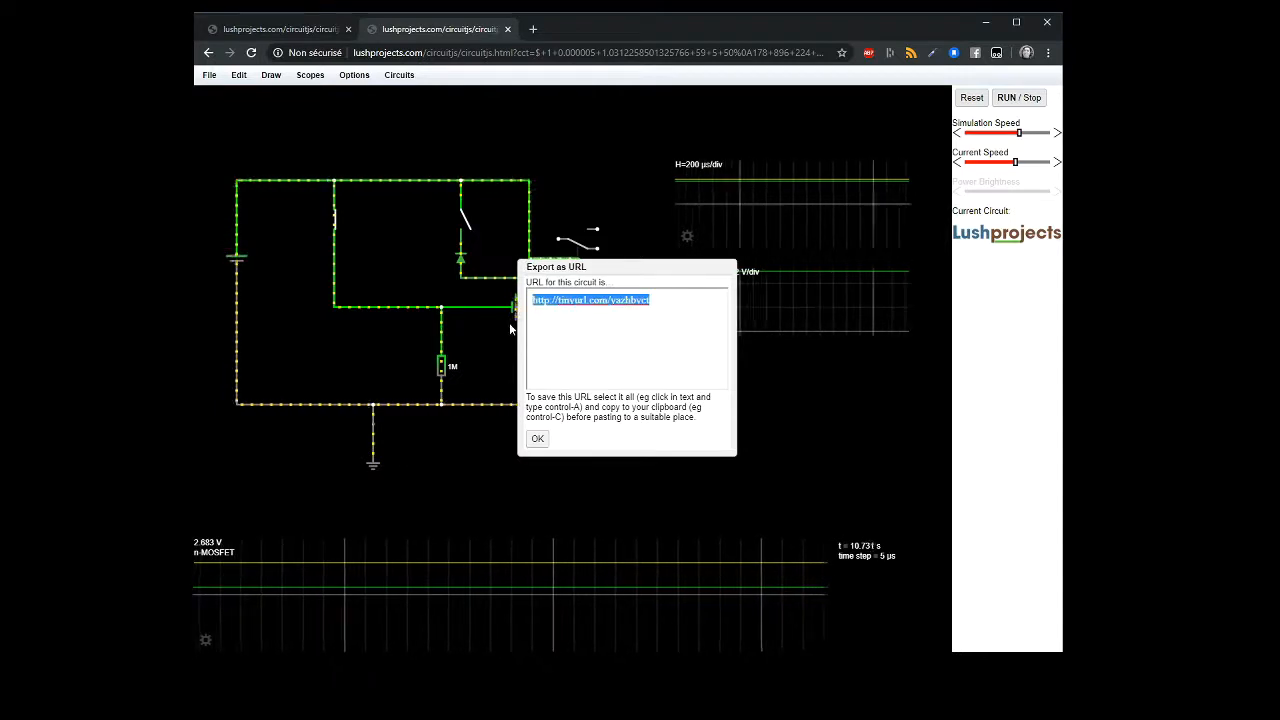
key(alt+Tab)
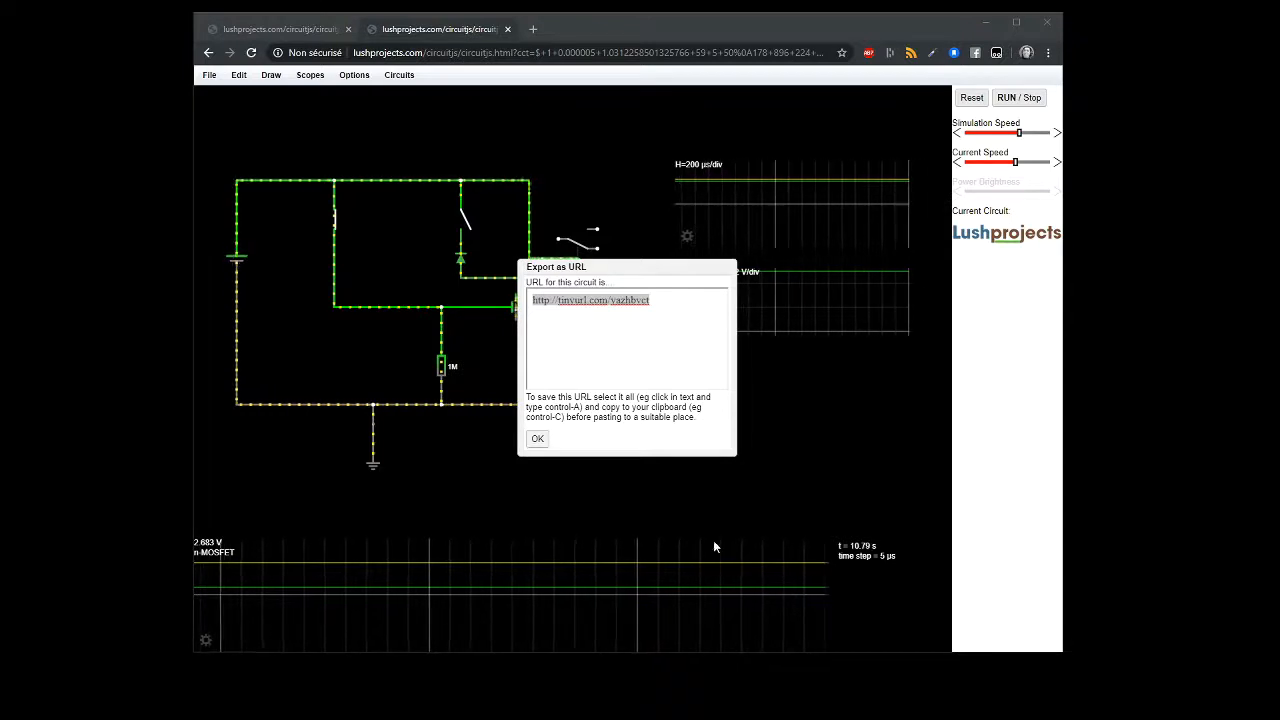
click(539, 445)
click(538, 440)
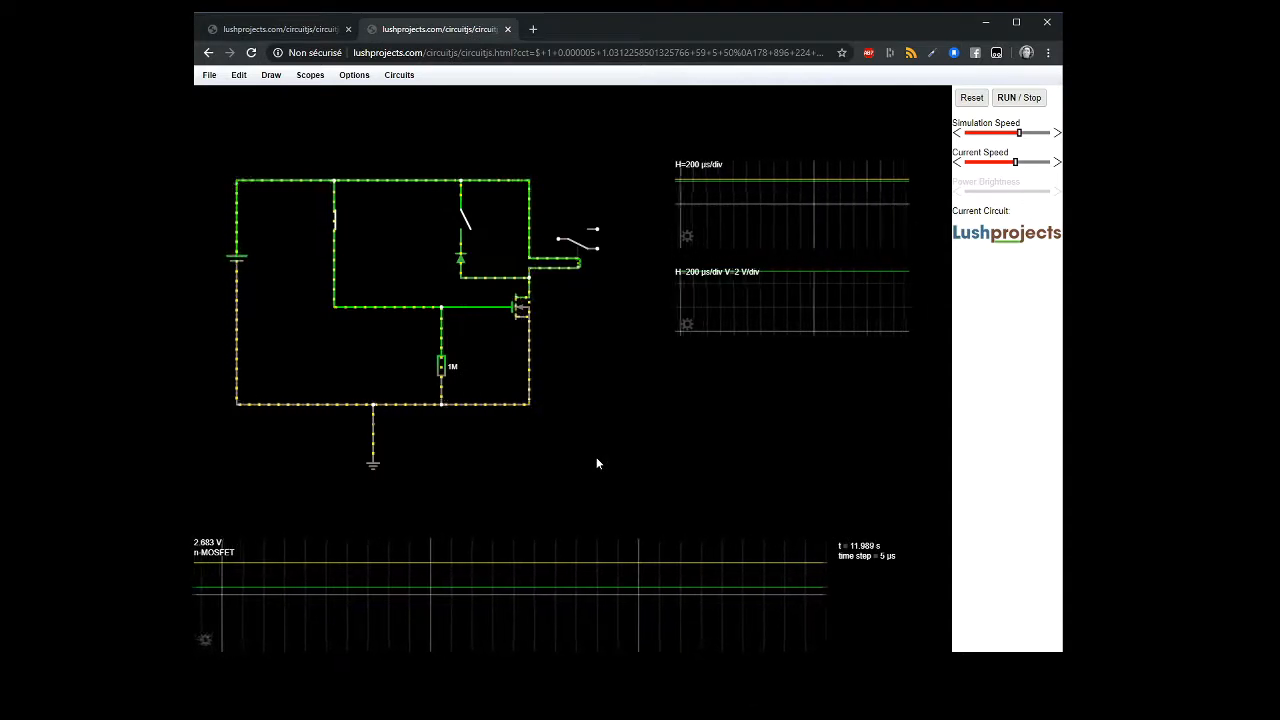
- Lower the simulation speed, open the switch feeding the MOSFET gate, and pause to examine the voltage spike
mouse_move(535, 562)
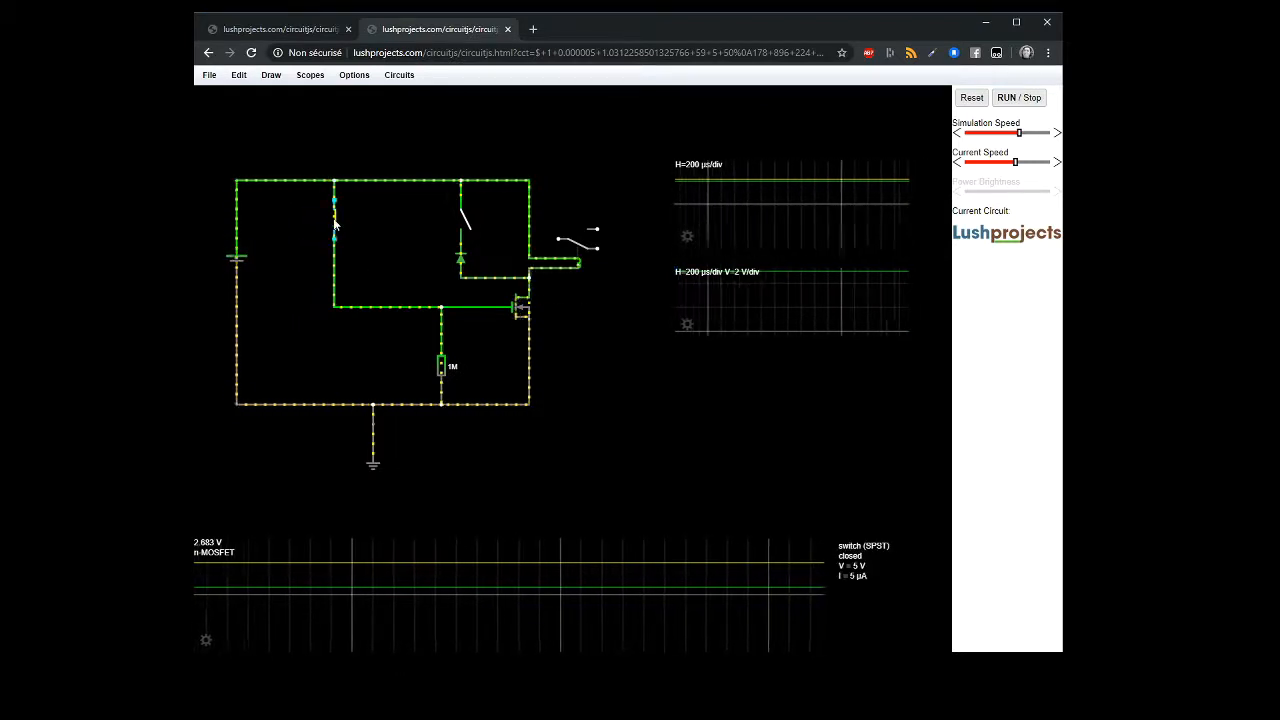
click(998, 133)
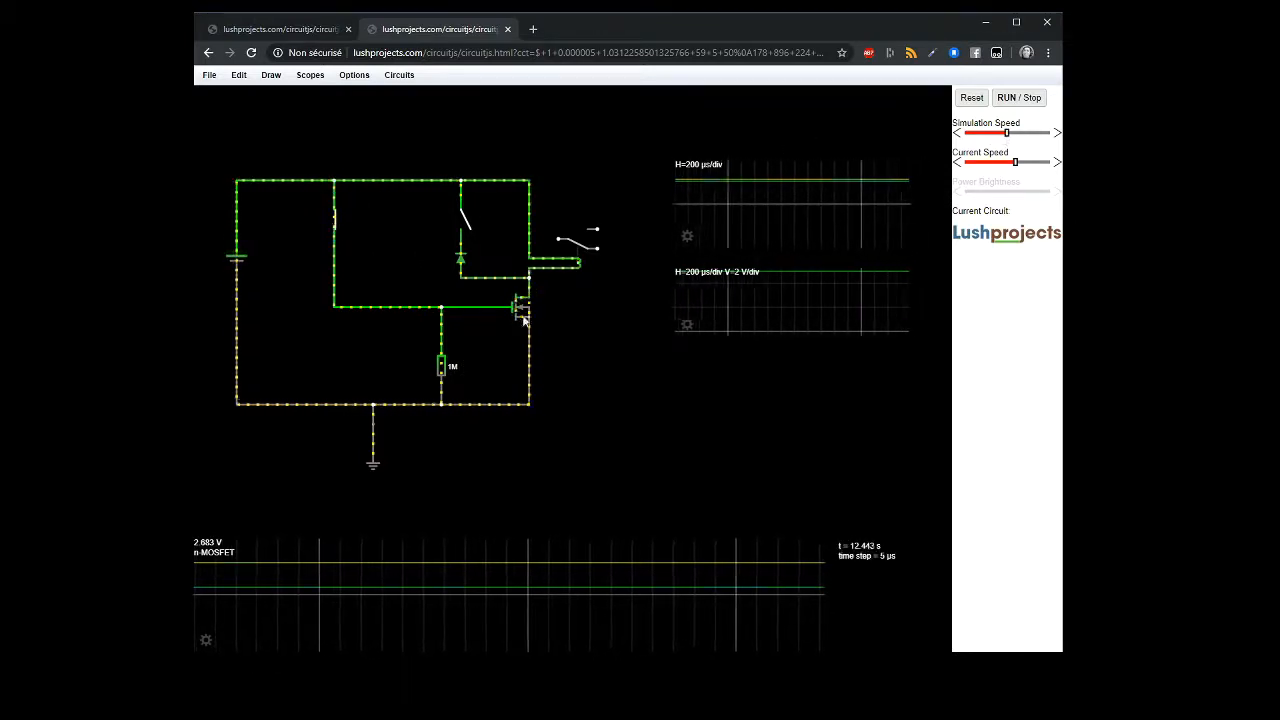
click(338, 226)
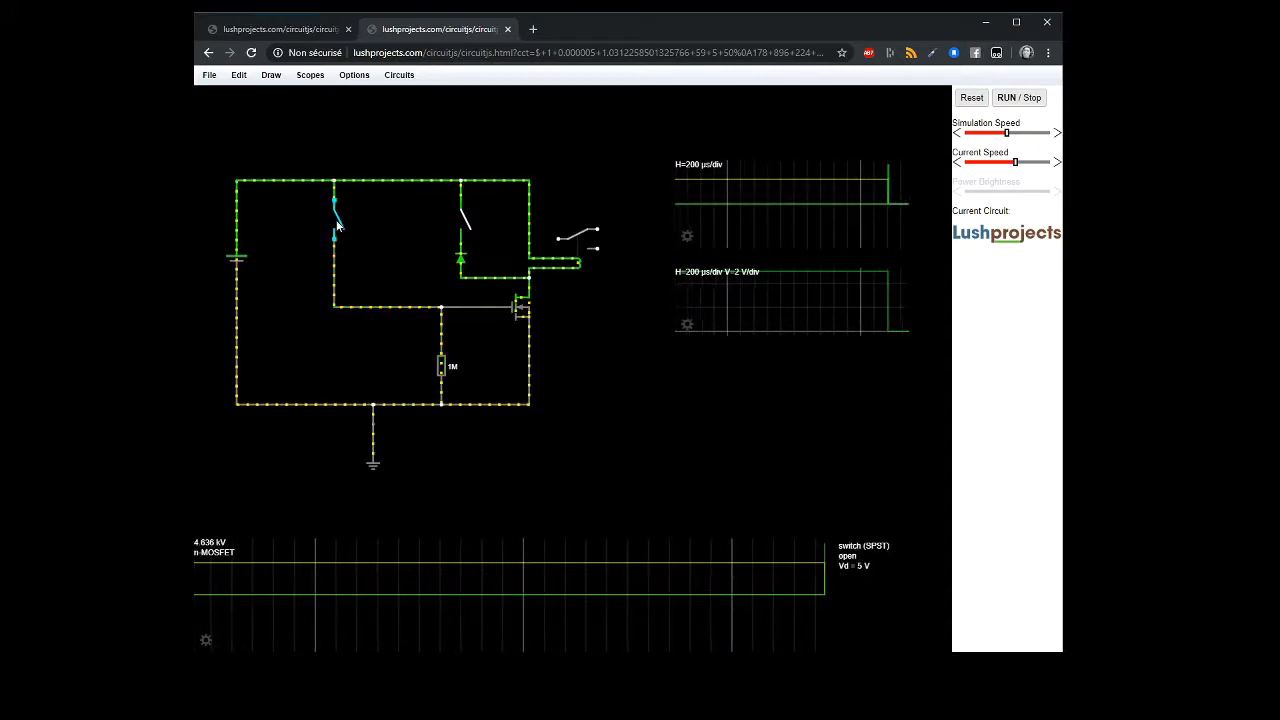
click(1010, 97)
mouse_move(744, 241)
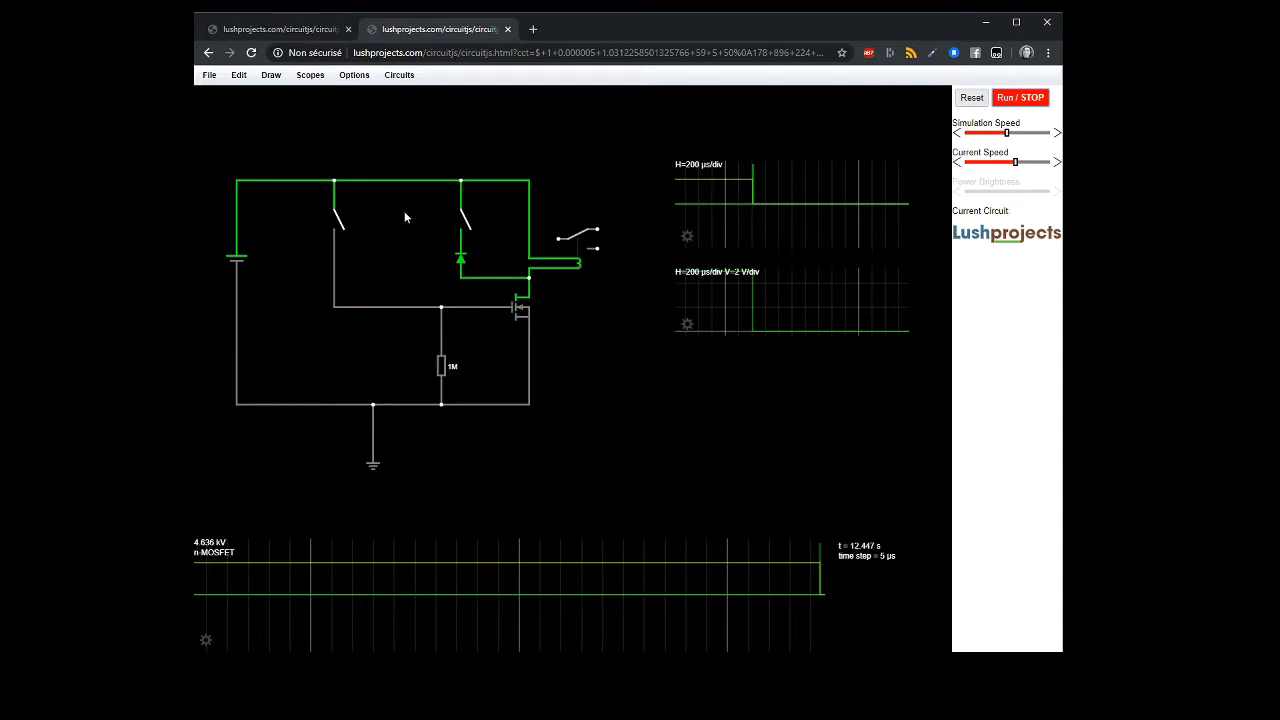
- Resume the simulation, close and open the gate switch three times, and pause it after the last opening
click(1019, 97)
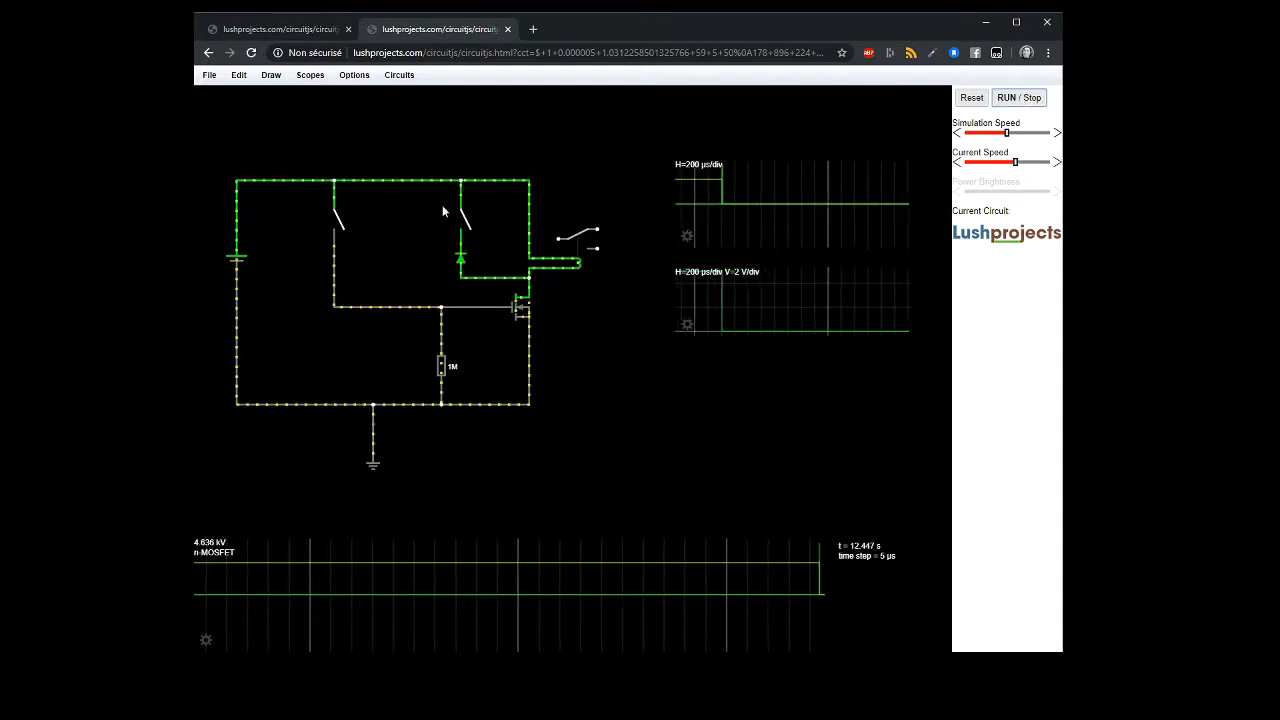
click(337, 222)
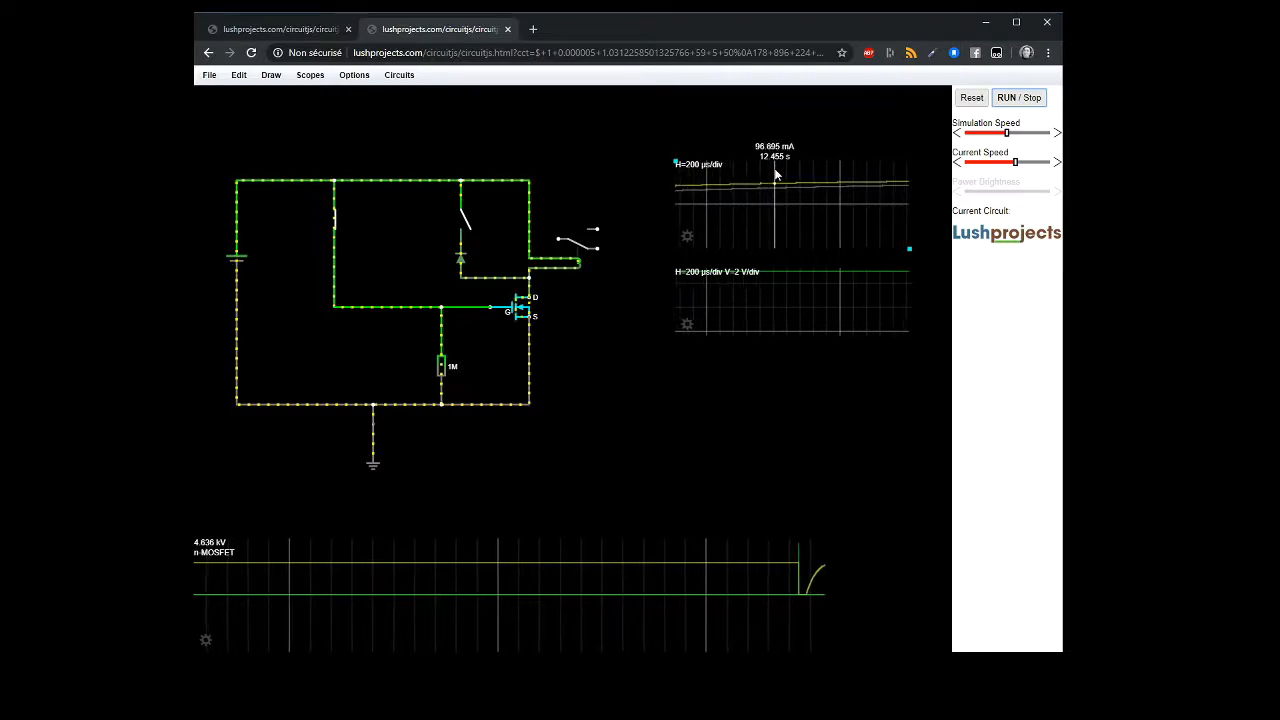
click(337, 217)
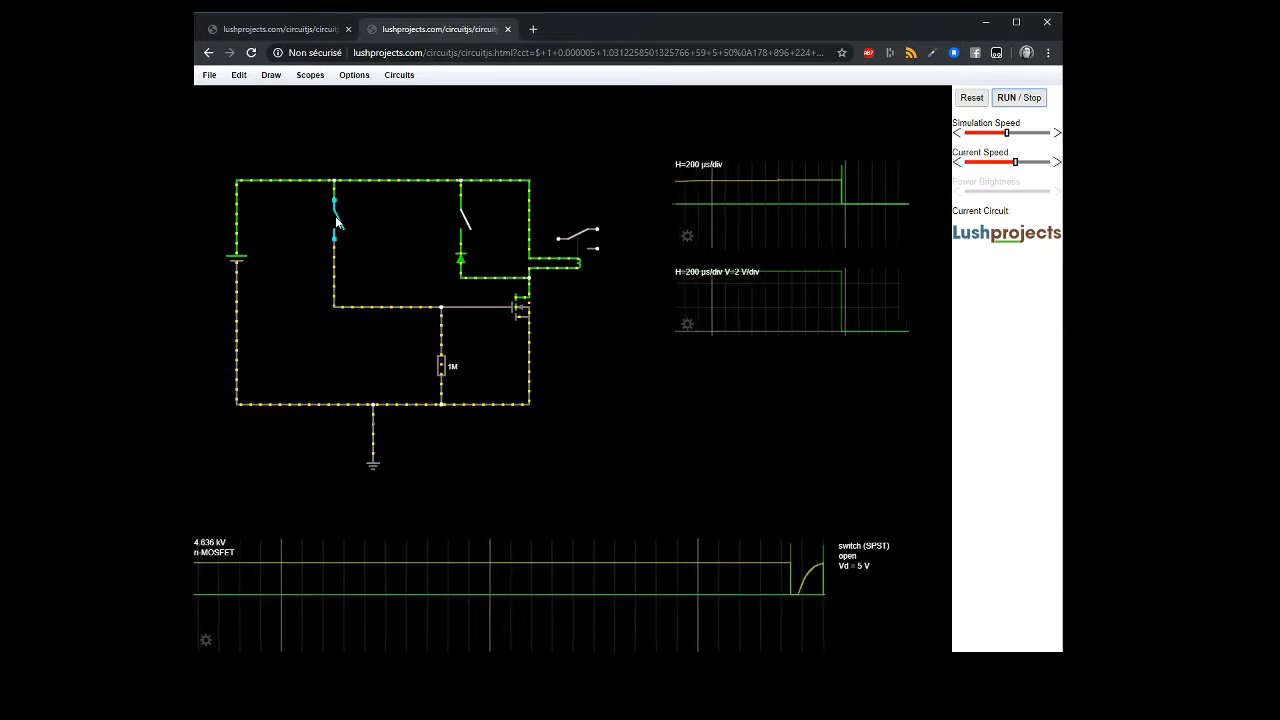
click(337, 219)
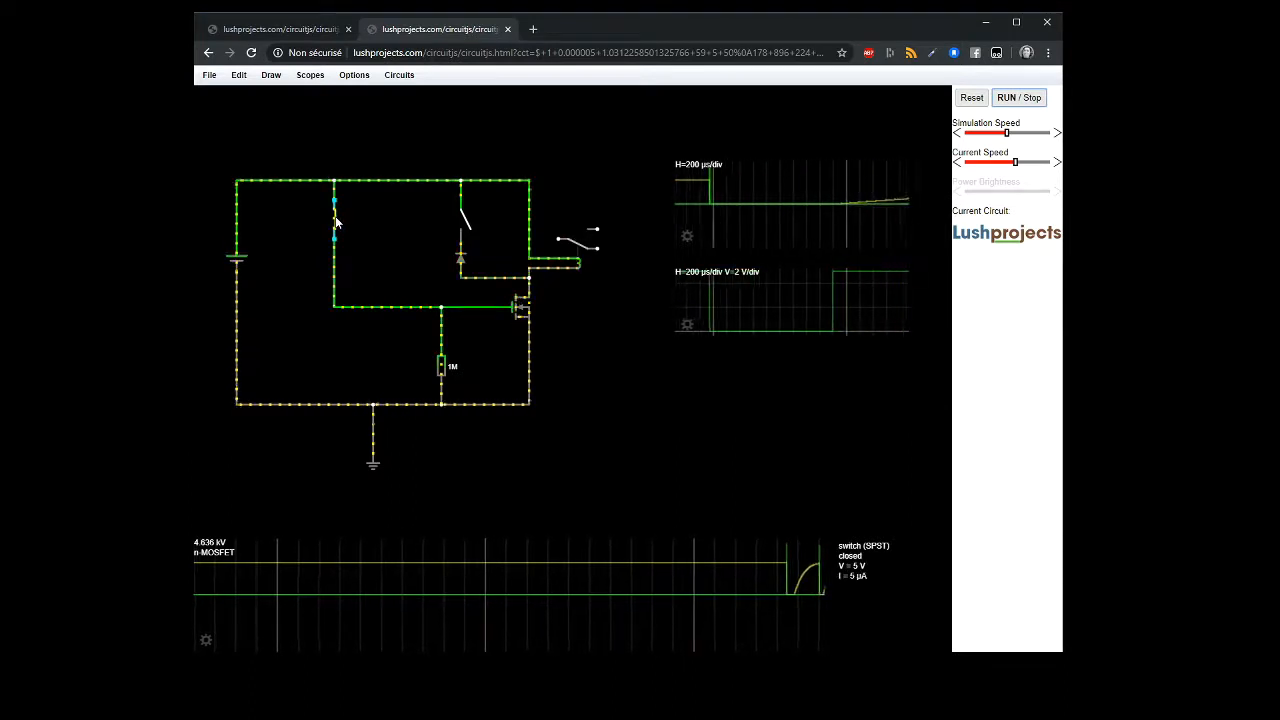
click(337, 220)
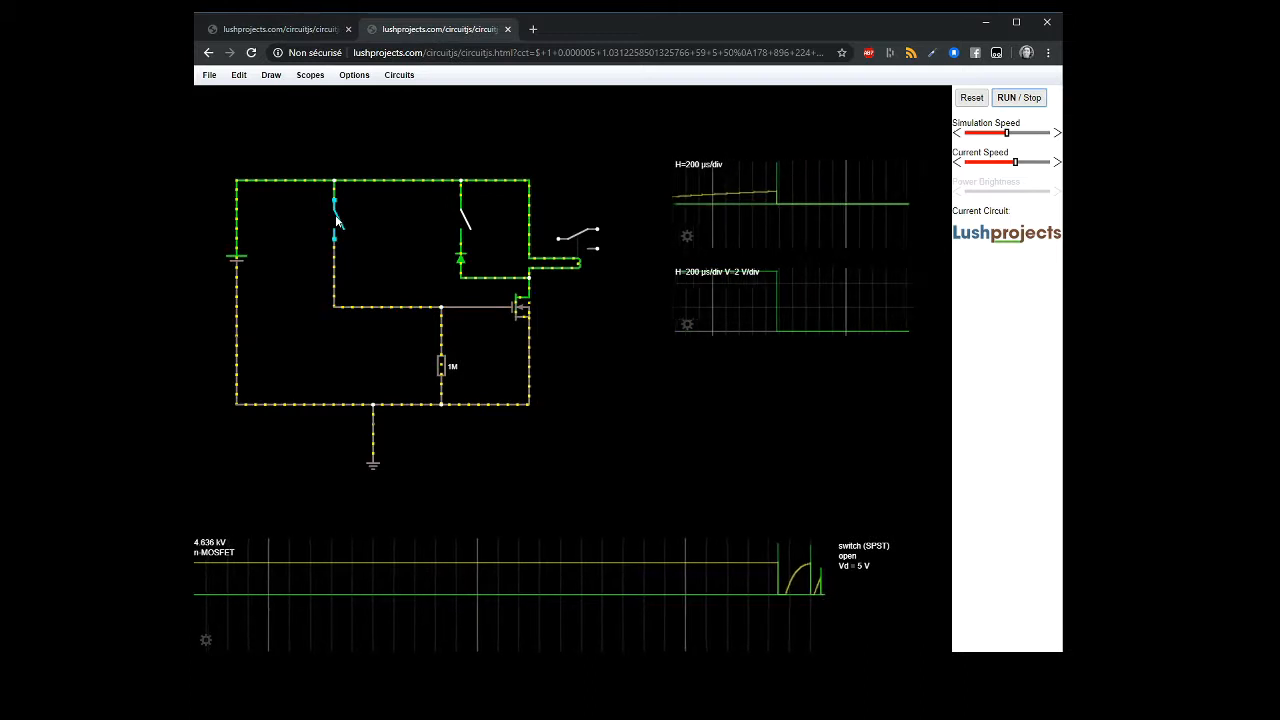
click(337, 220)
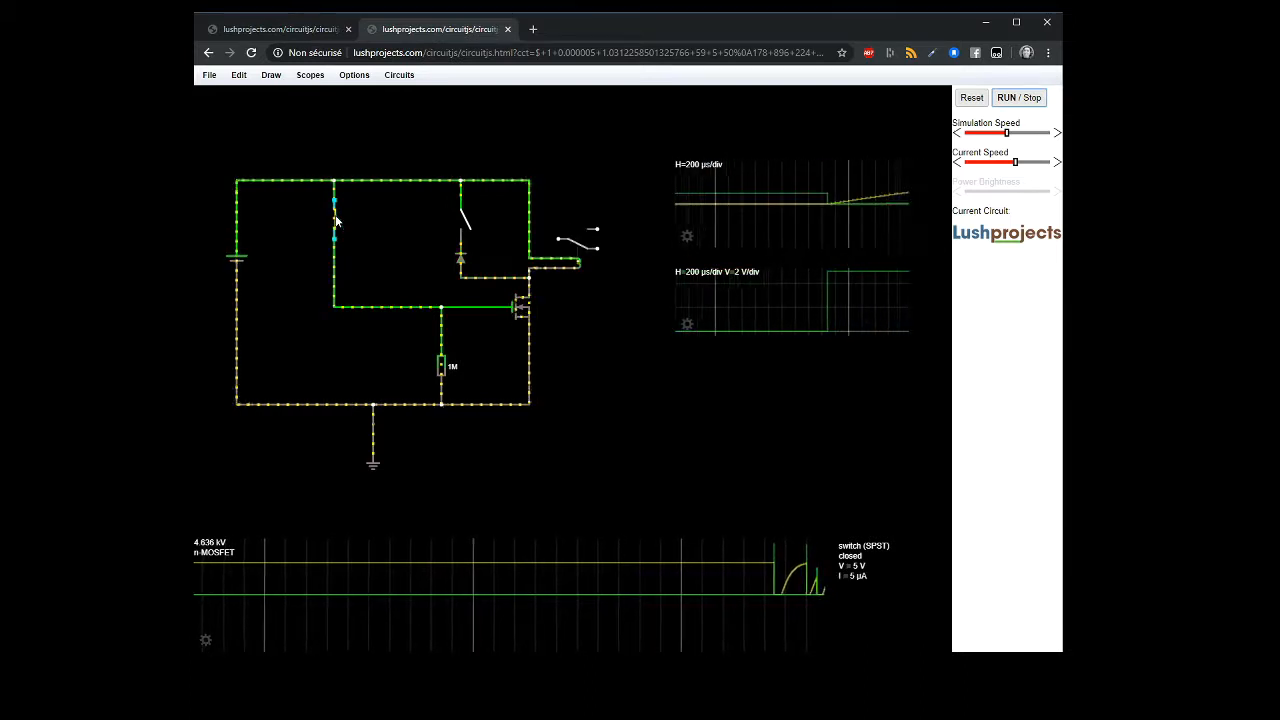
click(337, 220)
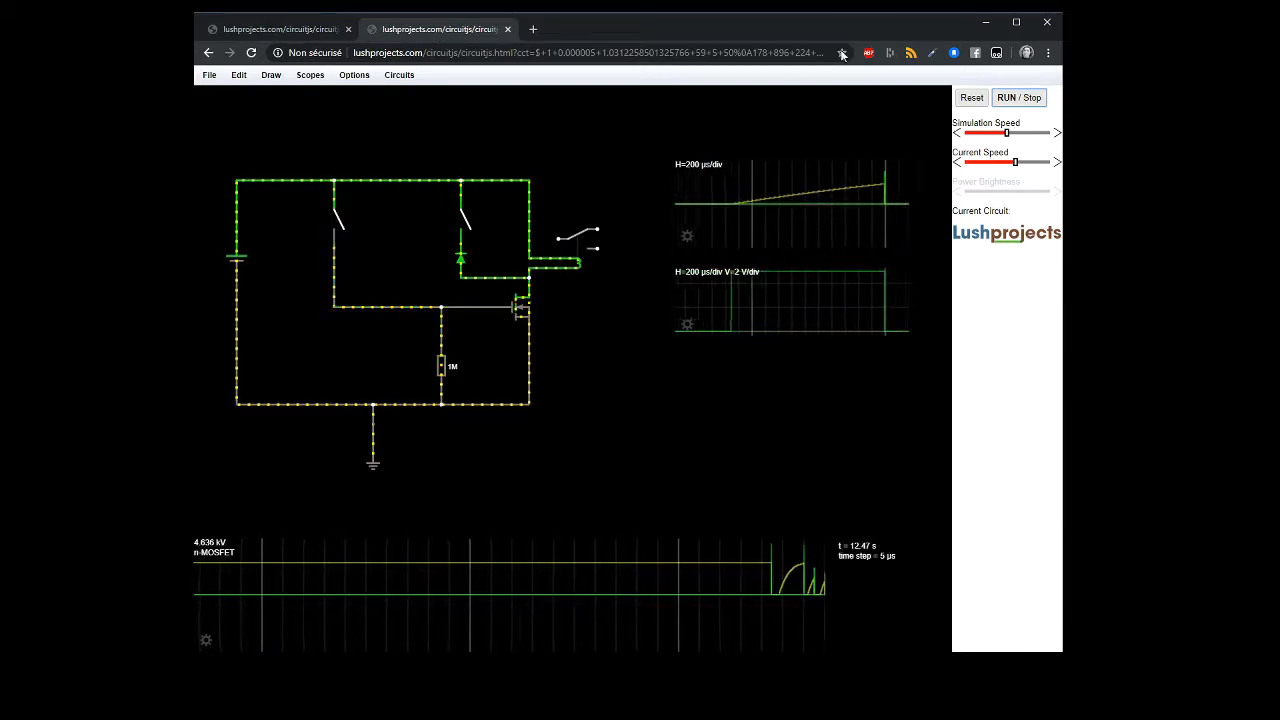
click(1030, 97)
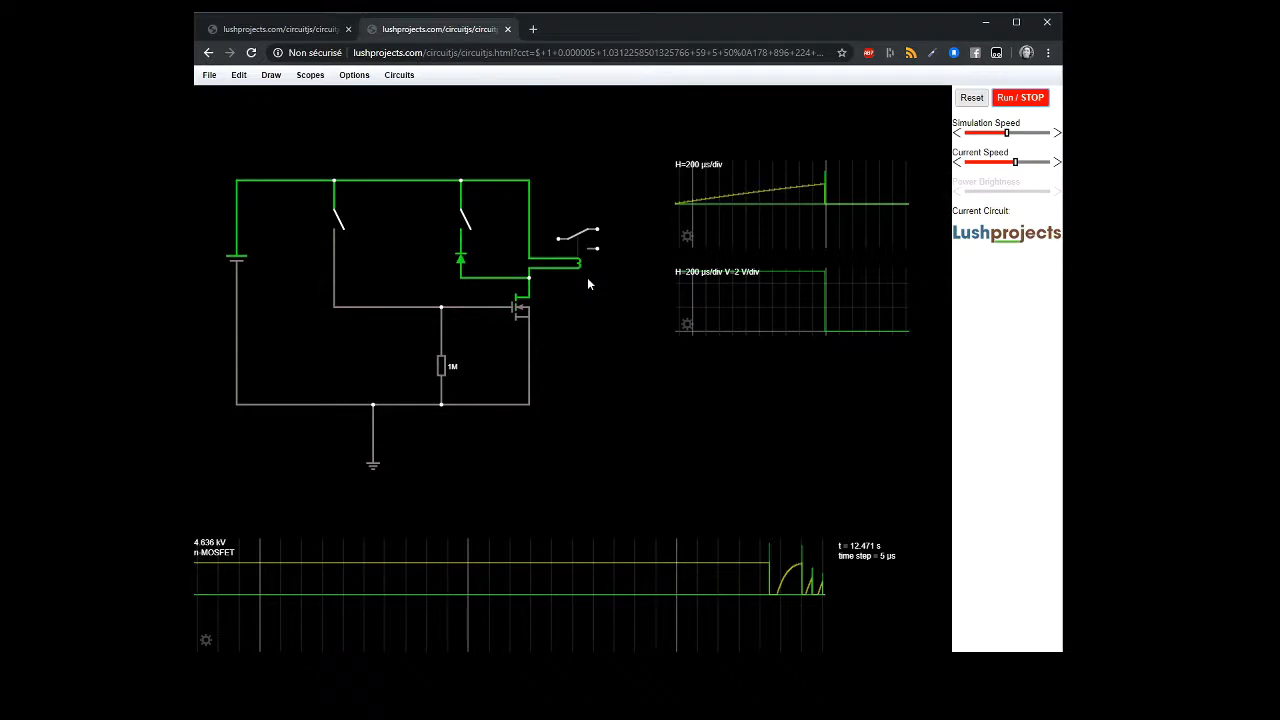
- Resume the simulation and close both the gate switch and the switch in series with the diode
click(1037, 98)
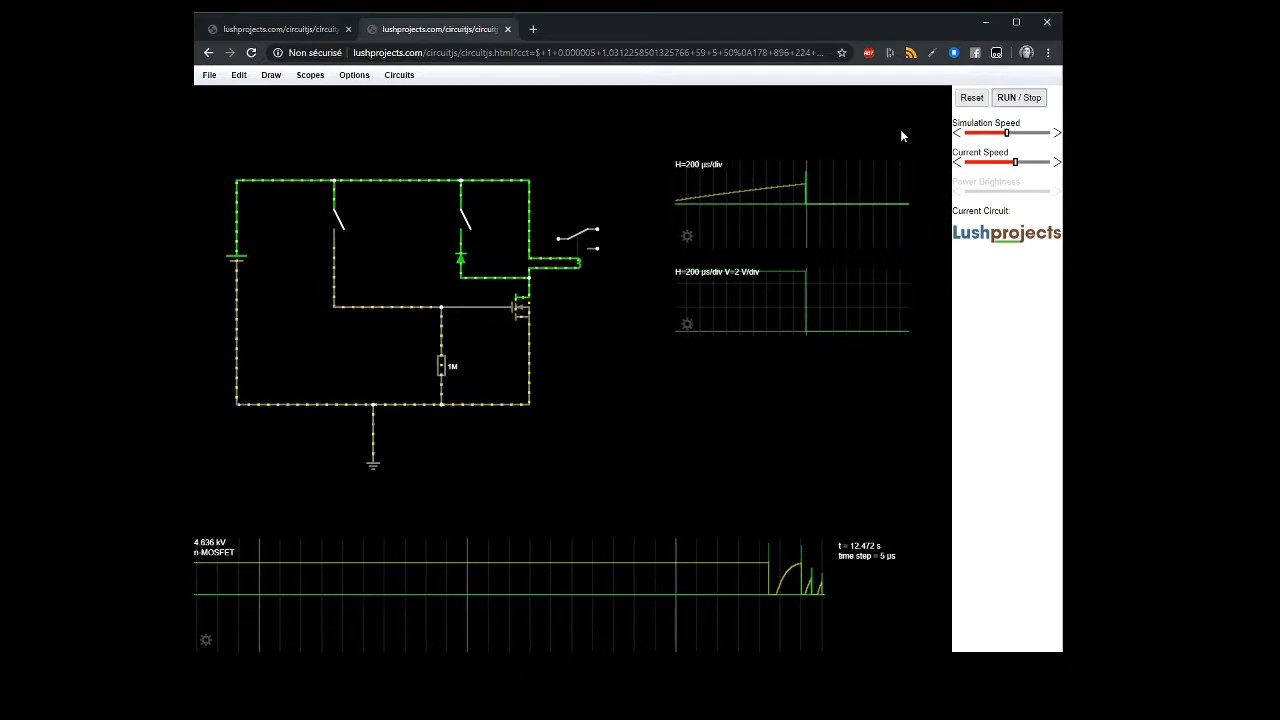
click(463, 229)
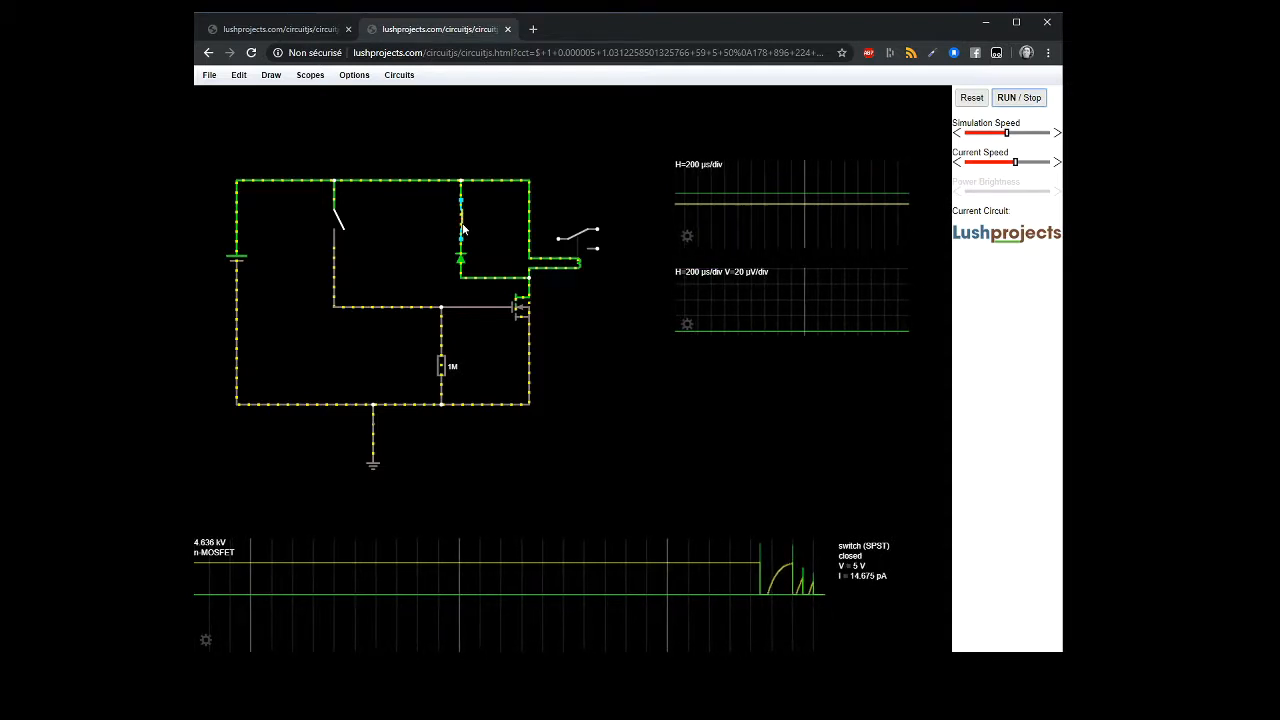
click(459, 229)
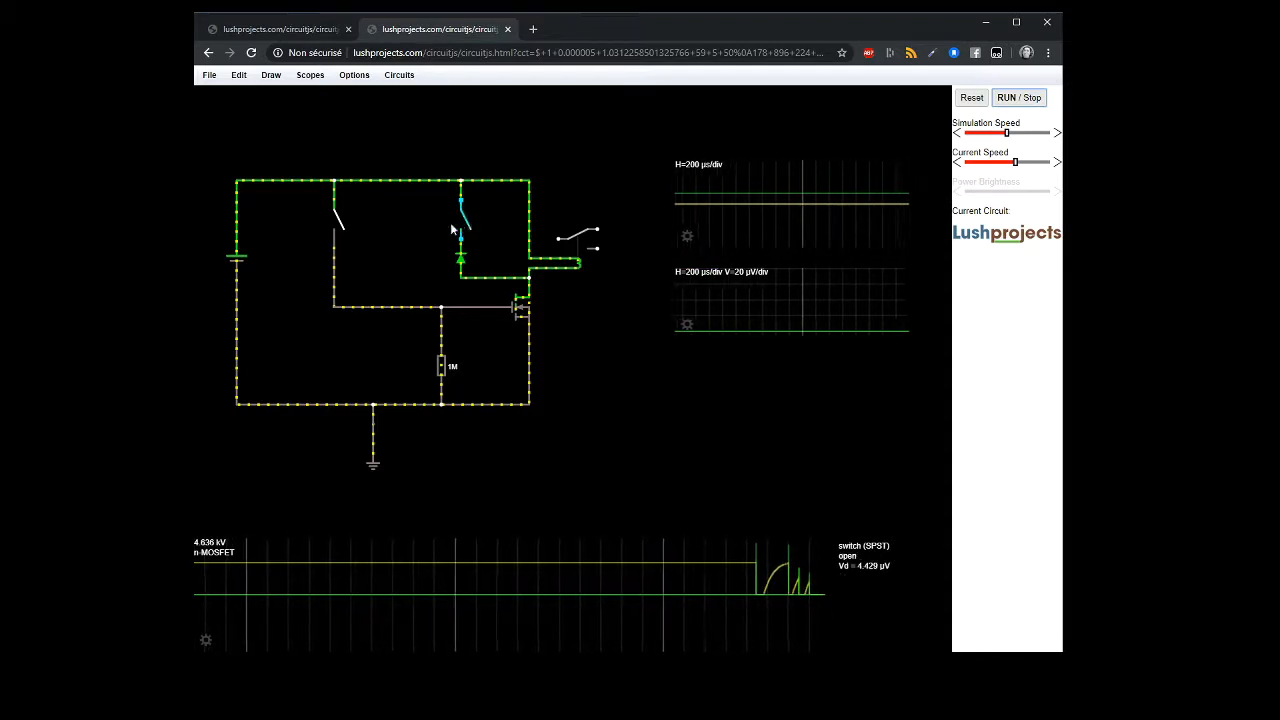
click(338, 218)
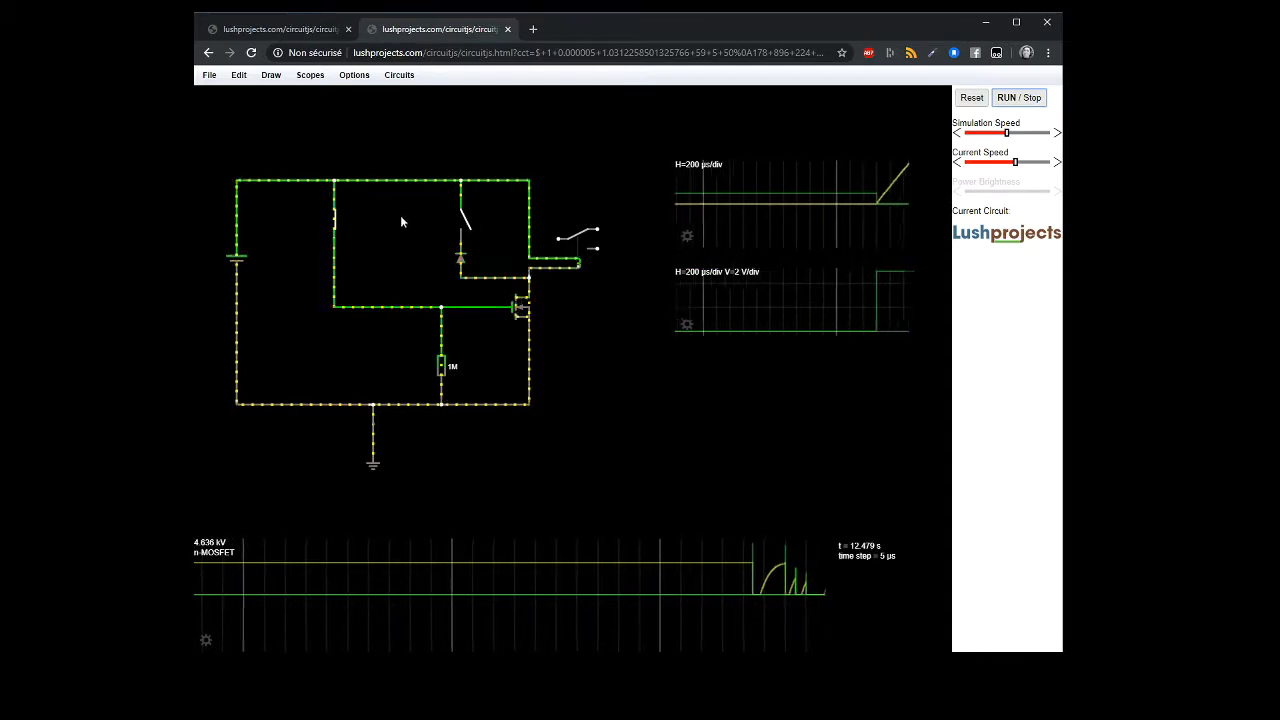
click(461, 224)
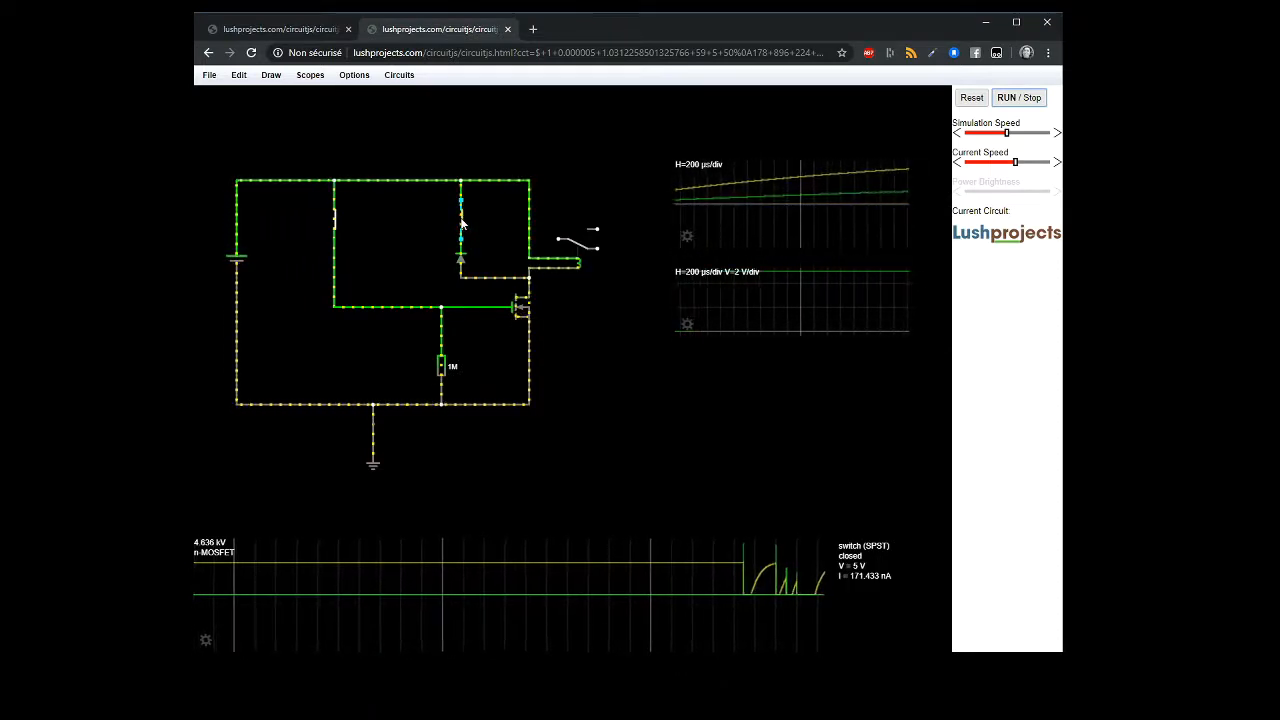
click(462, 224)
click(462, 224)
click(462, 224)
click(462, 224)
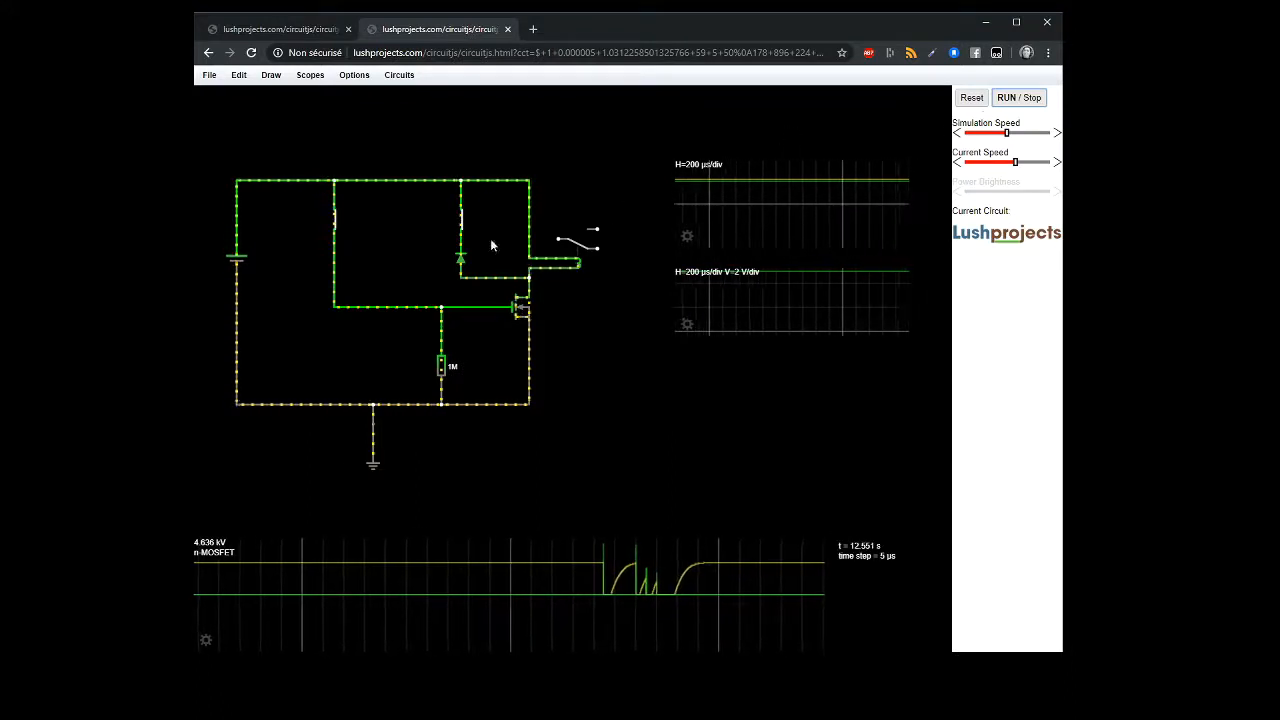
- Open the gate switch with the diode connected and pause the simulation to examine the MOSFET scope
click(336, 218)
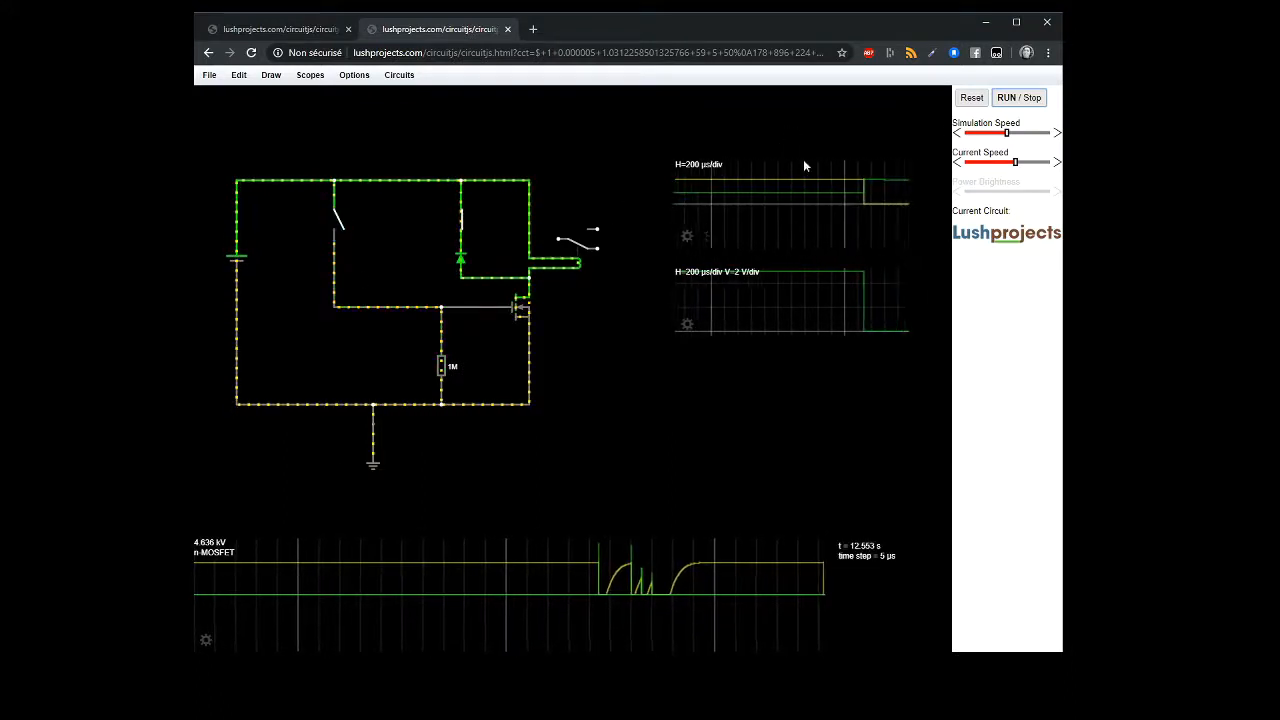
click(1019, 97)
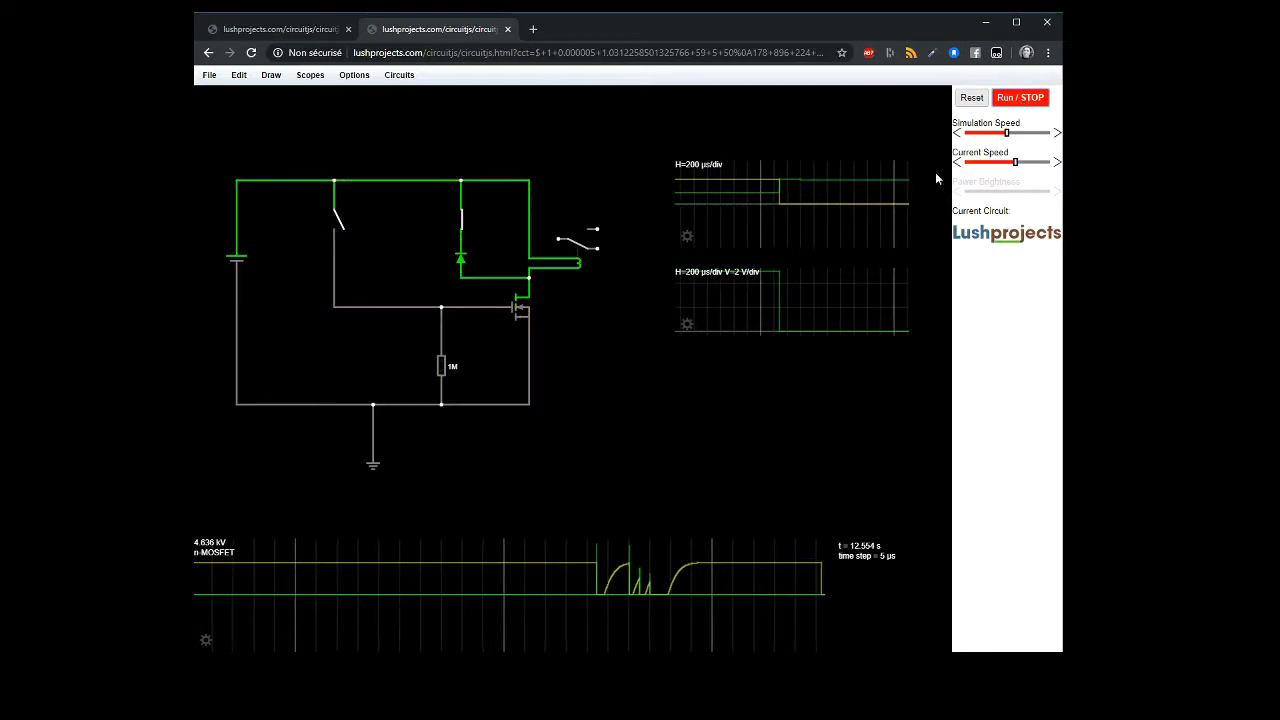
mouse_move(852, 185)
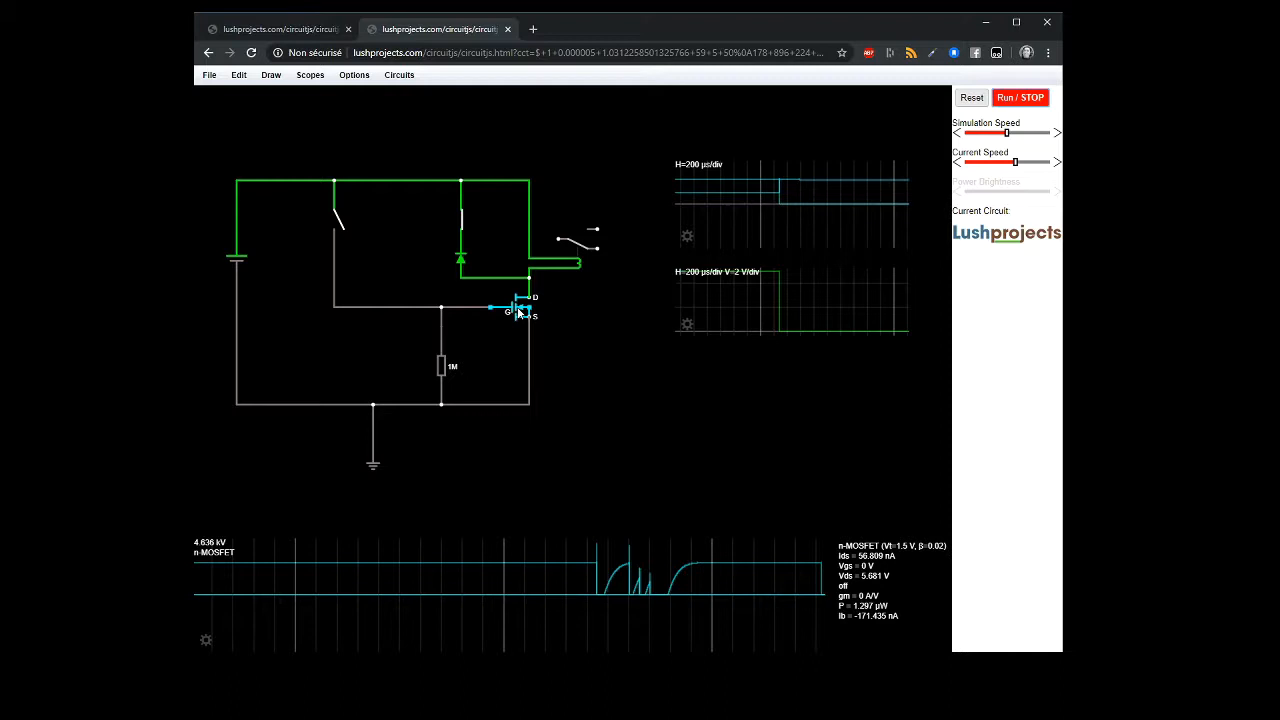
- Replace the MOSFET and its ground wire with the gate switch, connecting it between the relay coil and the ground rail
key(Delete)
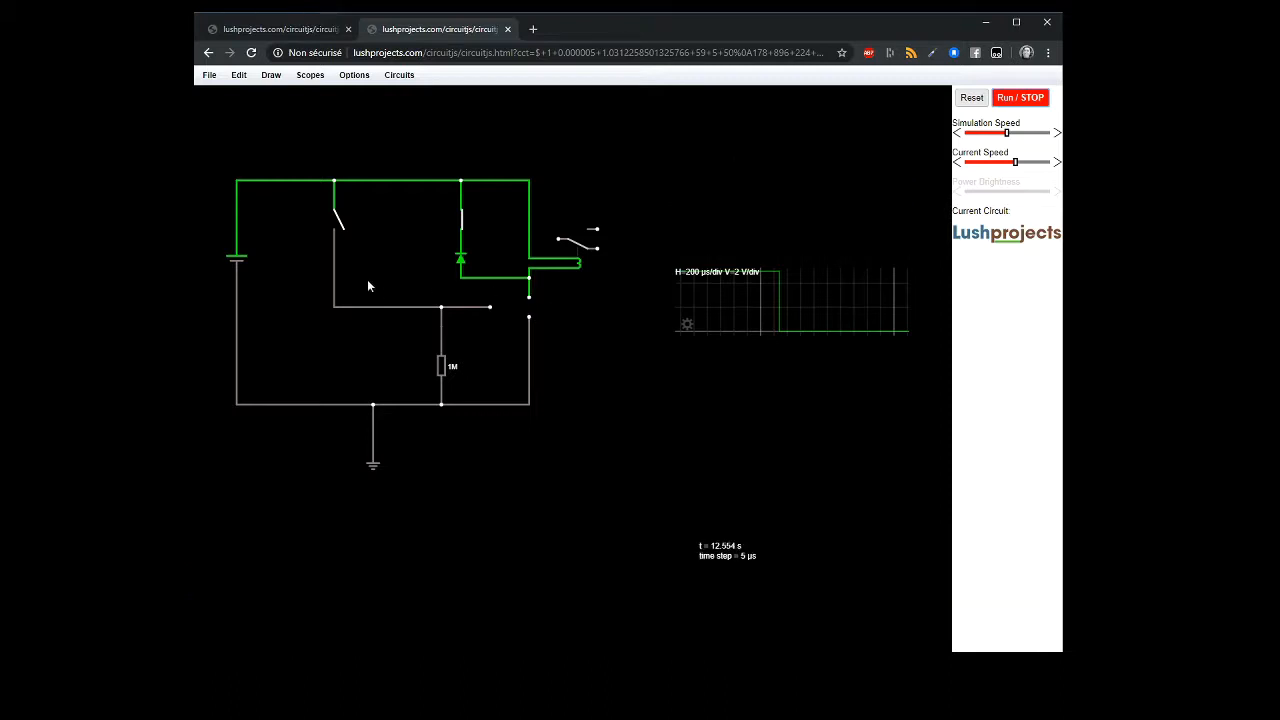
drag(336, 225, 500, 328)
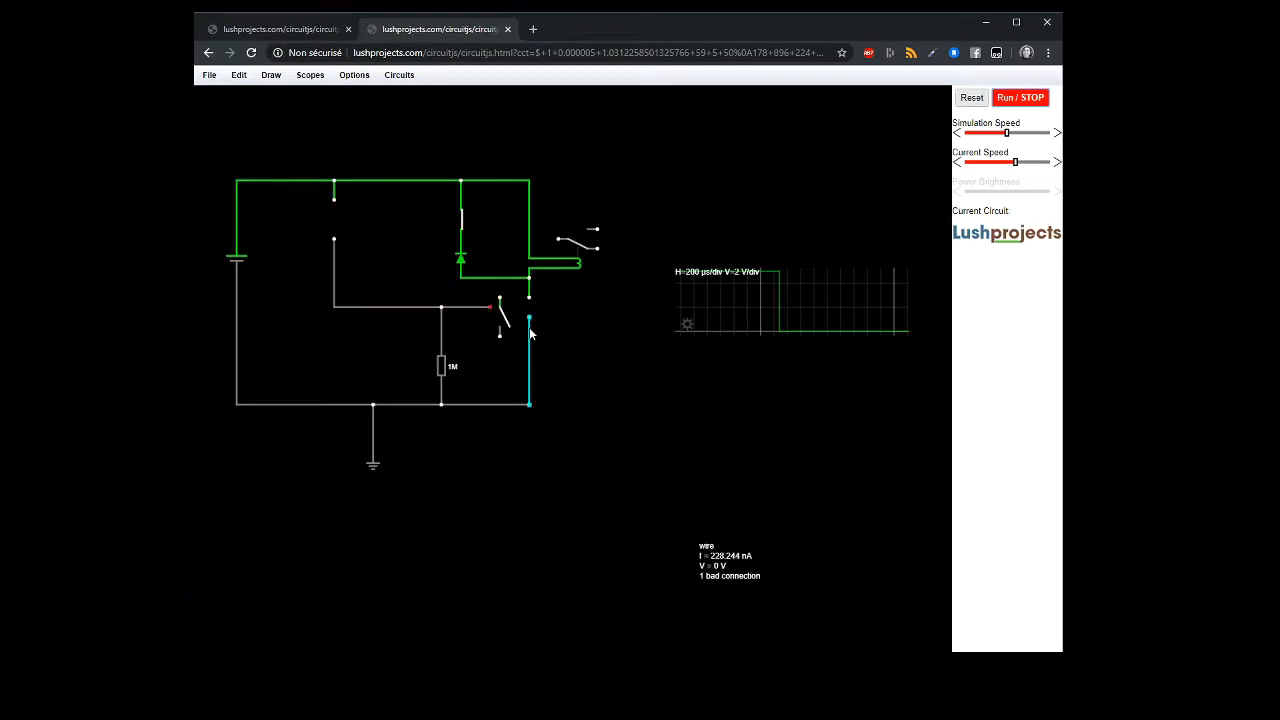
key(Delete)
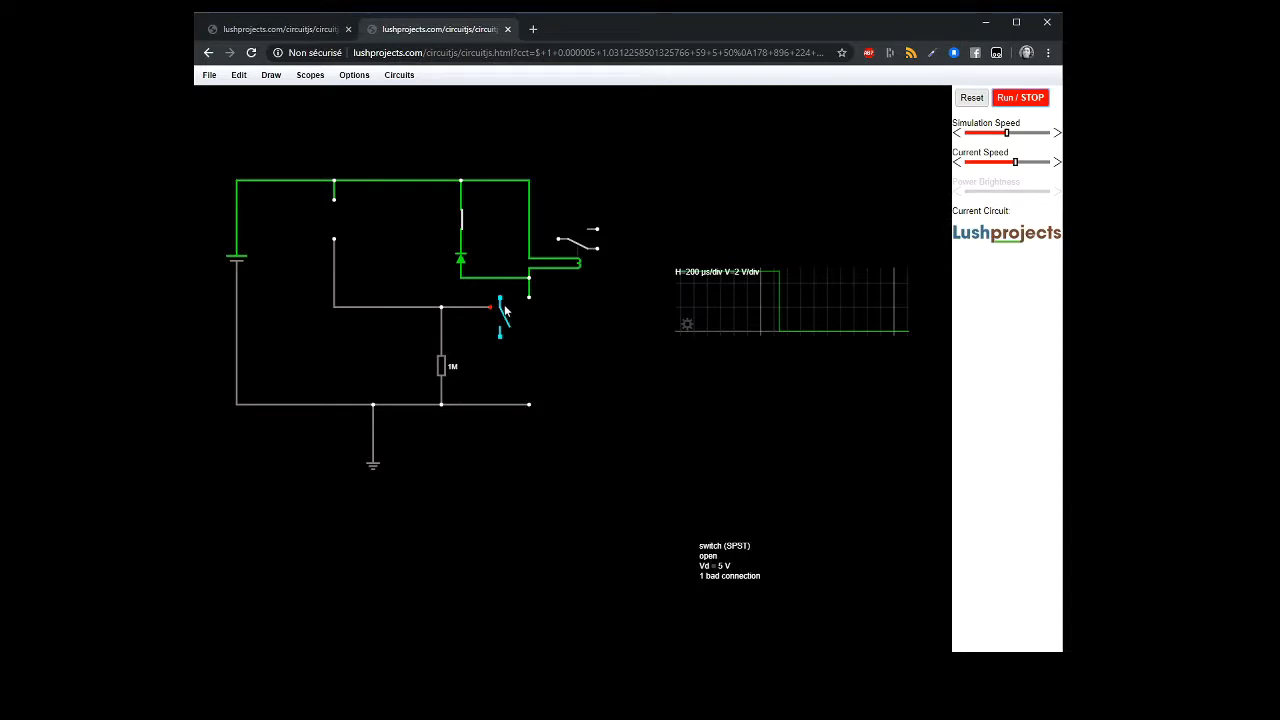
drag(501, 299, 530, 298)
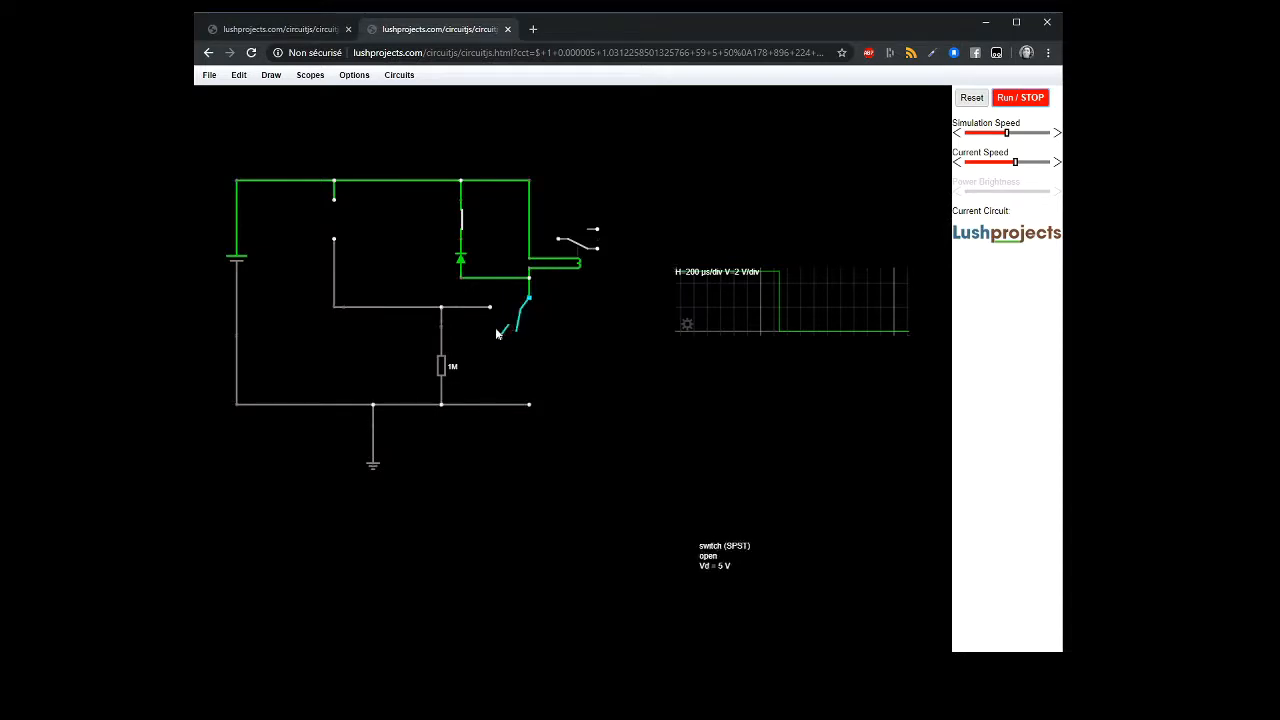
drag(500, 340, 529, 404)
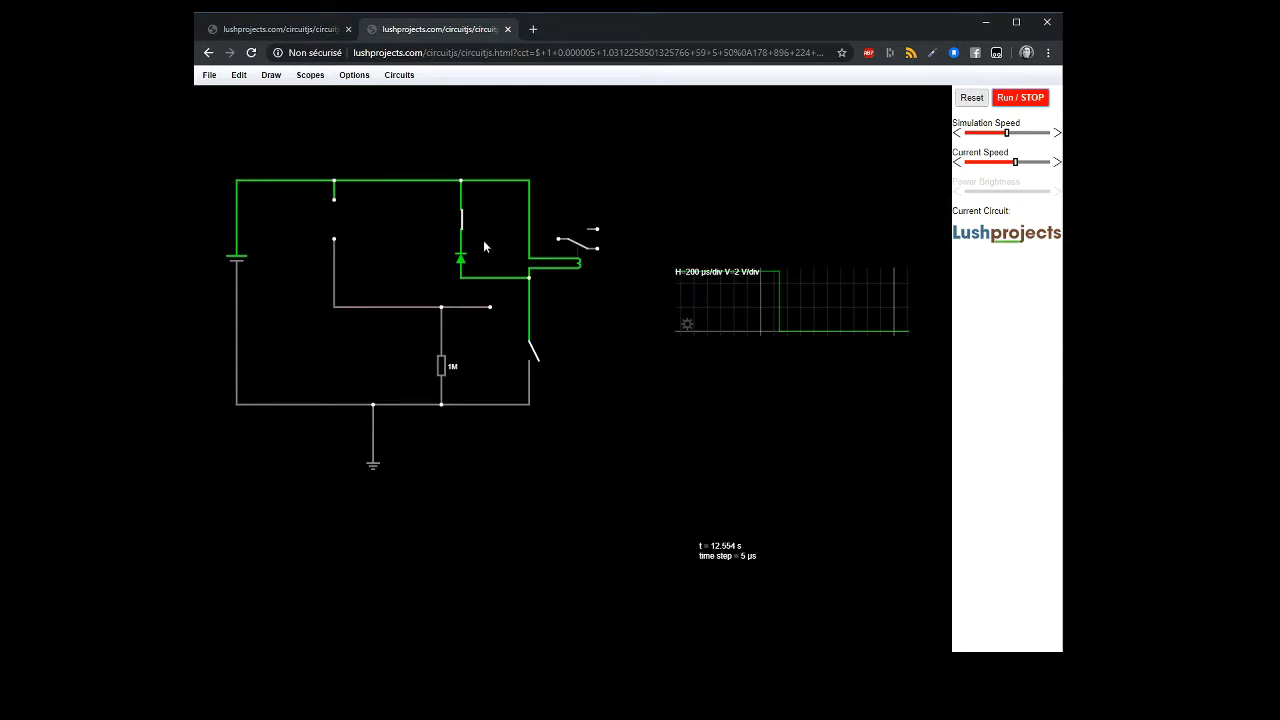
- Open the diode's switch and run the simulation with the relocated switch closed to energize the relay coil
click(463, 225)
click(531, 356)
click(1026, 99)
click(531, 357)
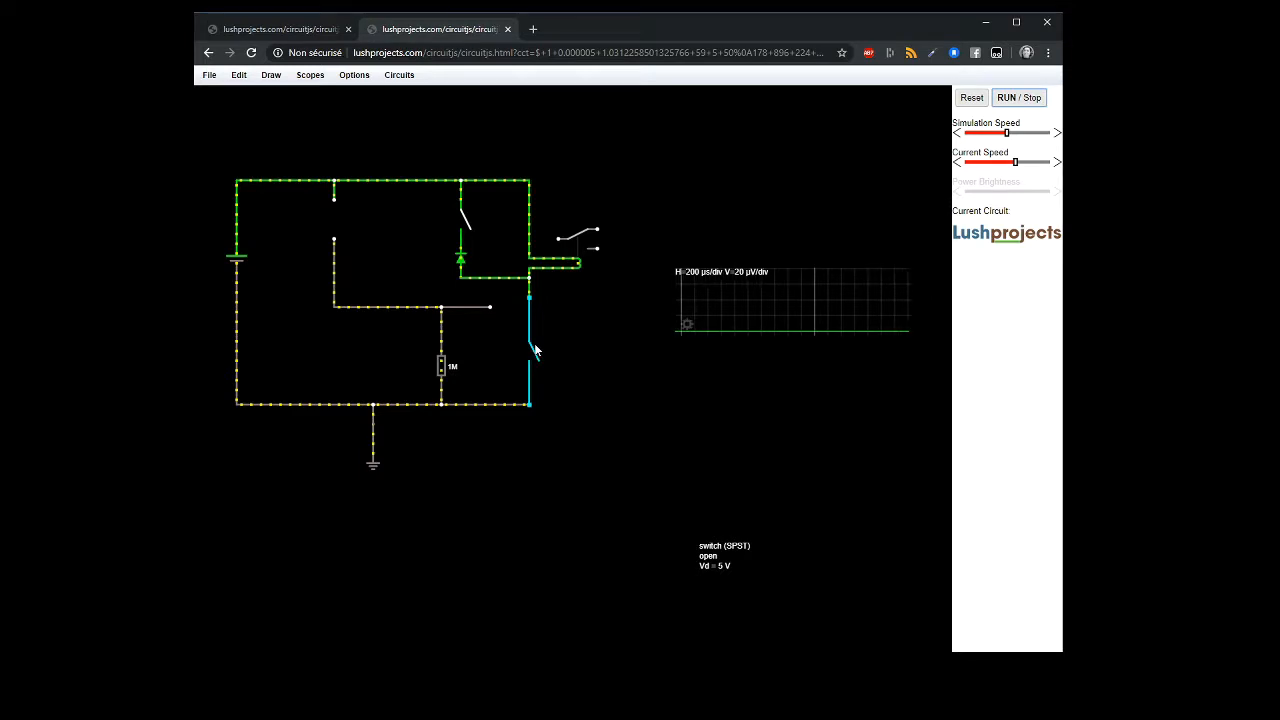
click(531, 354)
- Delete the remaining scope beside the circuit
click(578, 238)
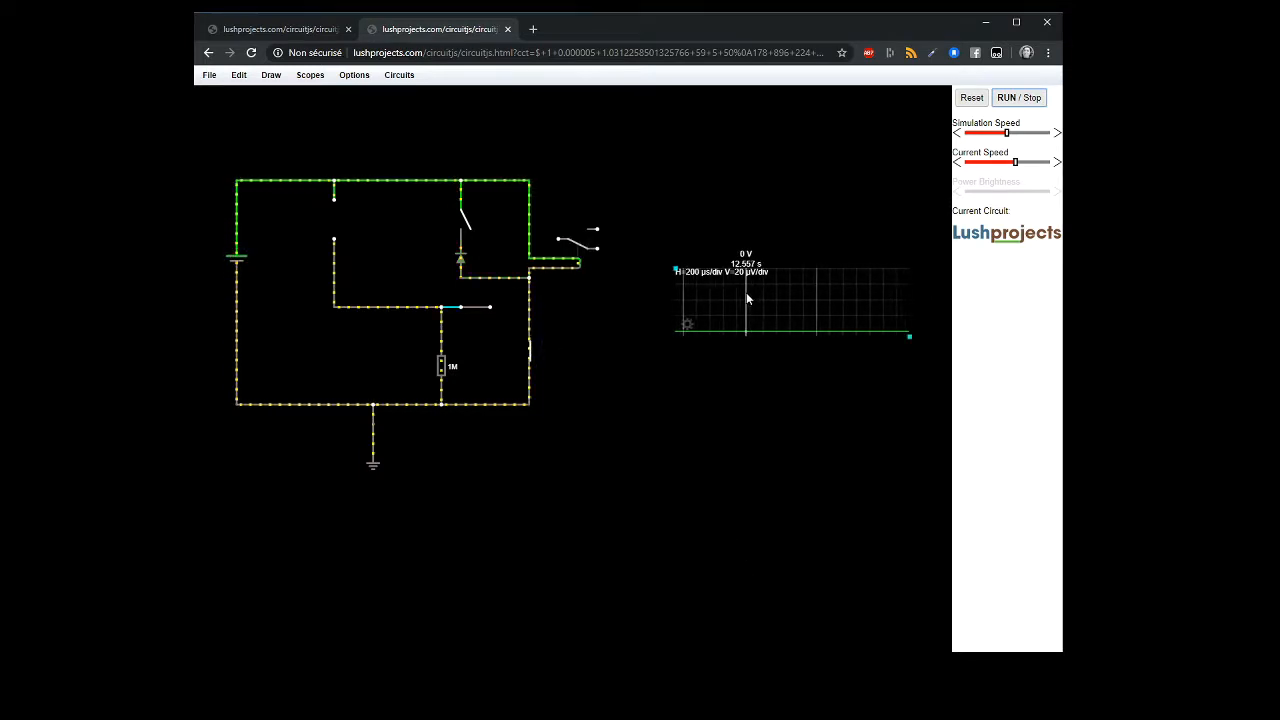
key(Delete)
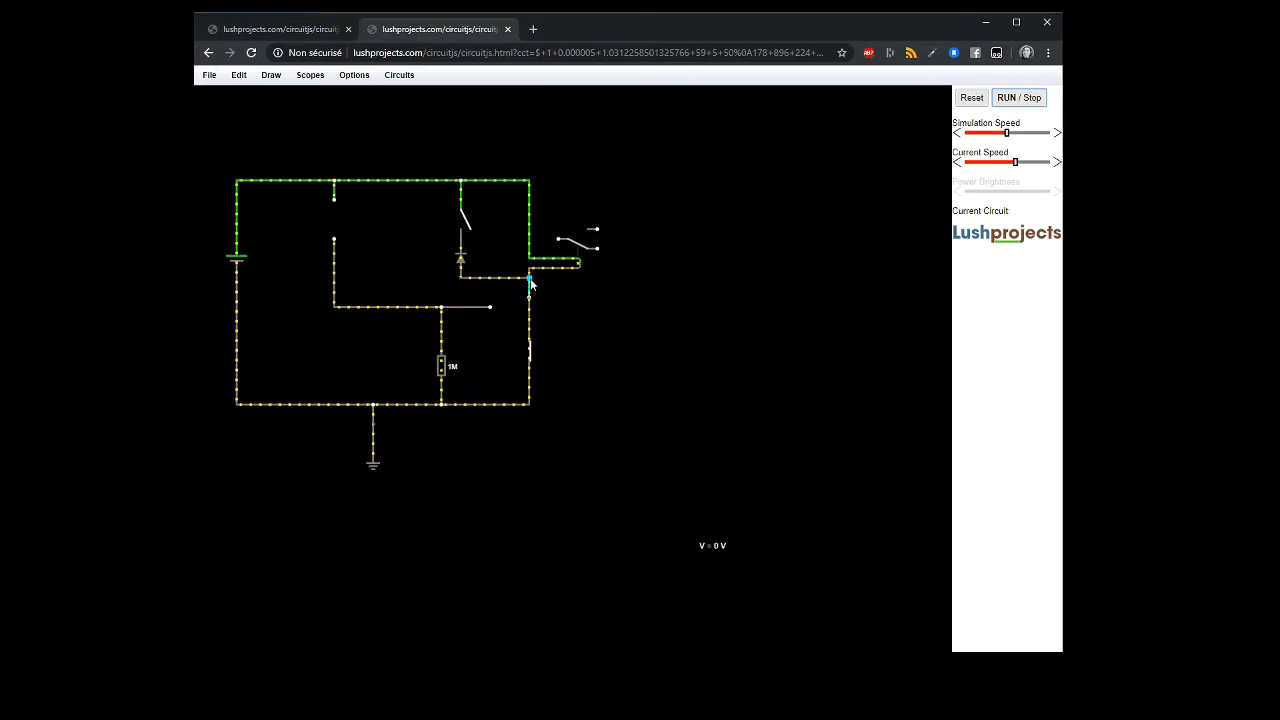
- Add a scope for the short wire between the relay coil and its switch, enlarge it and place it beside the circuit
right_click(531, 279)
click(556, 312)
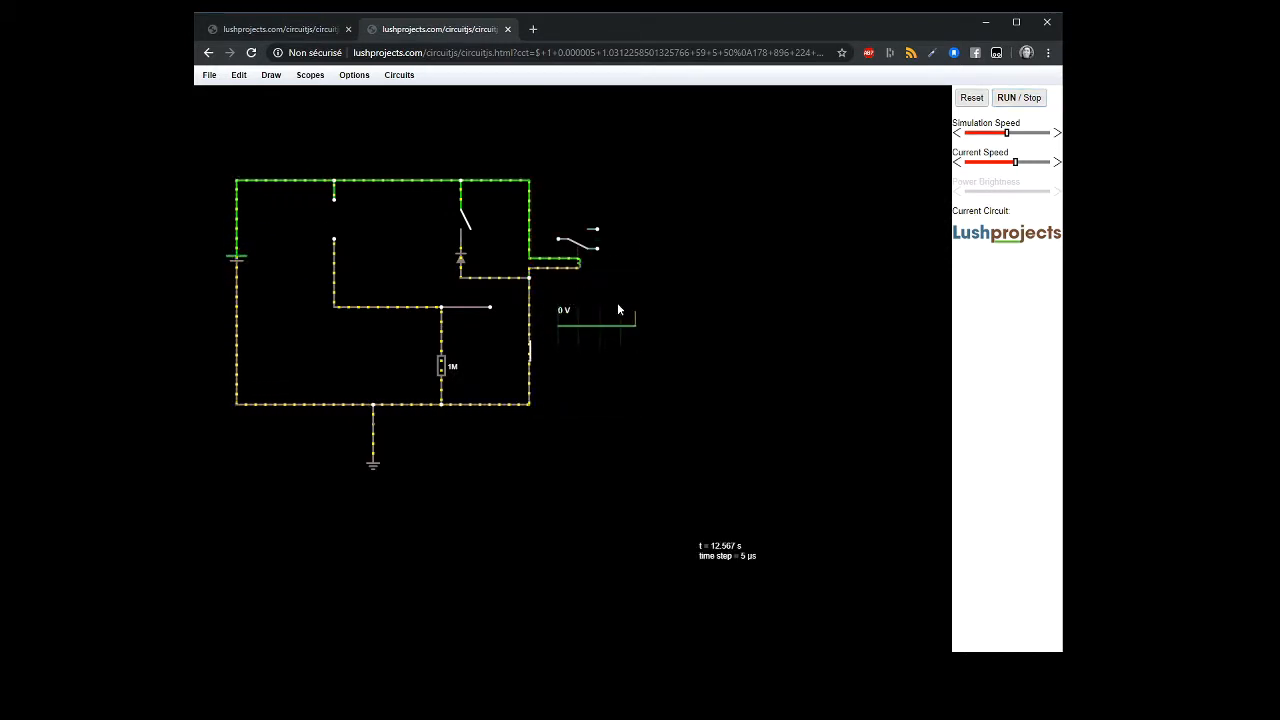
drag(635, 354, 834, 420)
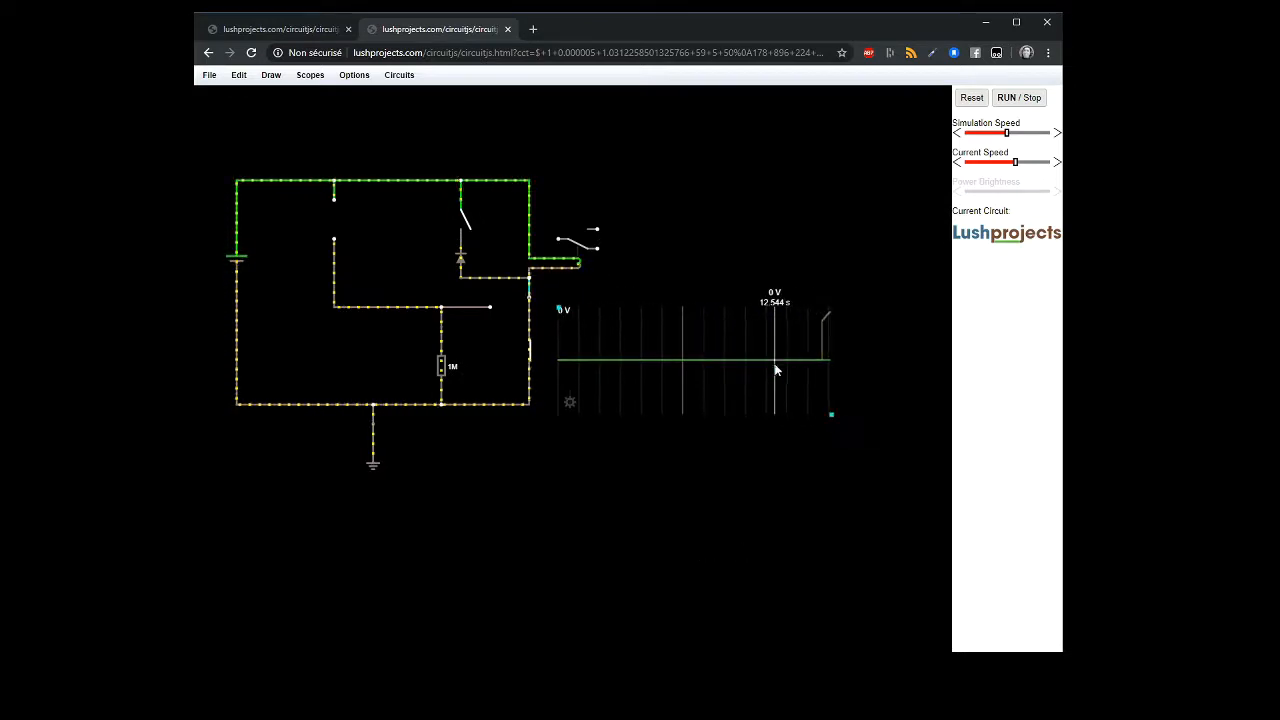
drag(737, 343, 757, 331)
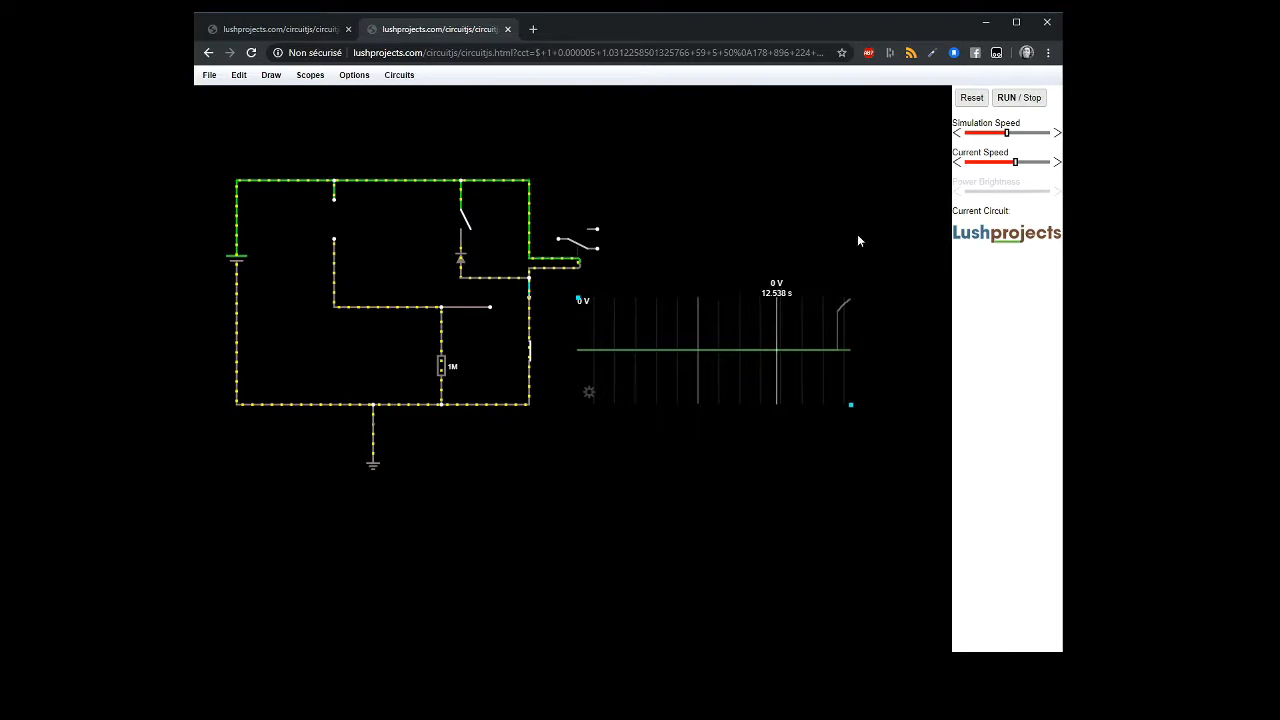
- Speed up the simulation, toggle the coil's switch repeatedly with the diode disconnected, and pause after opening the switch
click(1015, 133)
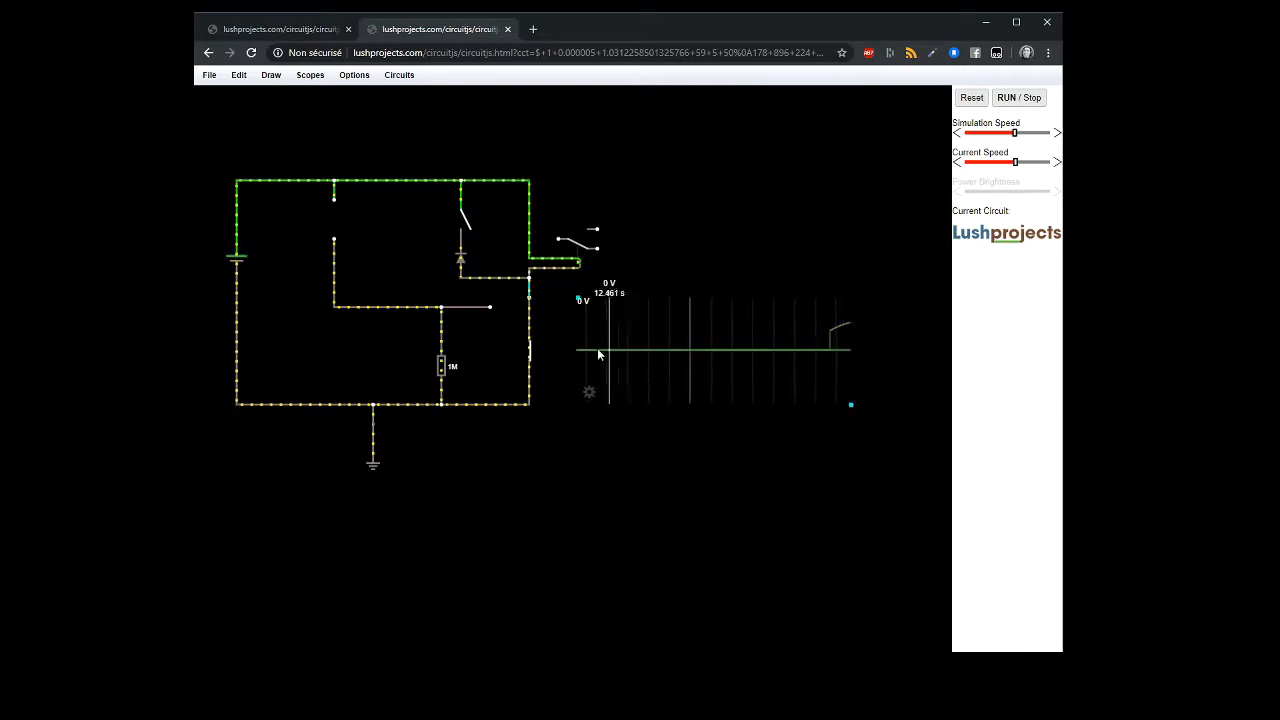
click(531, 358)
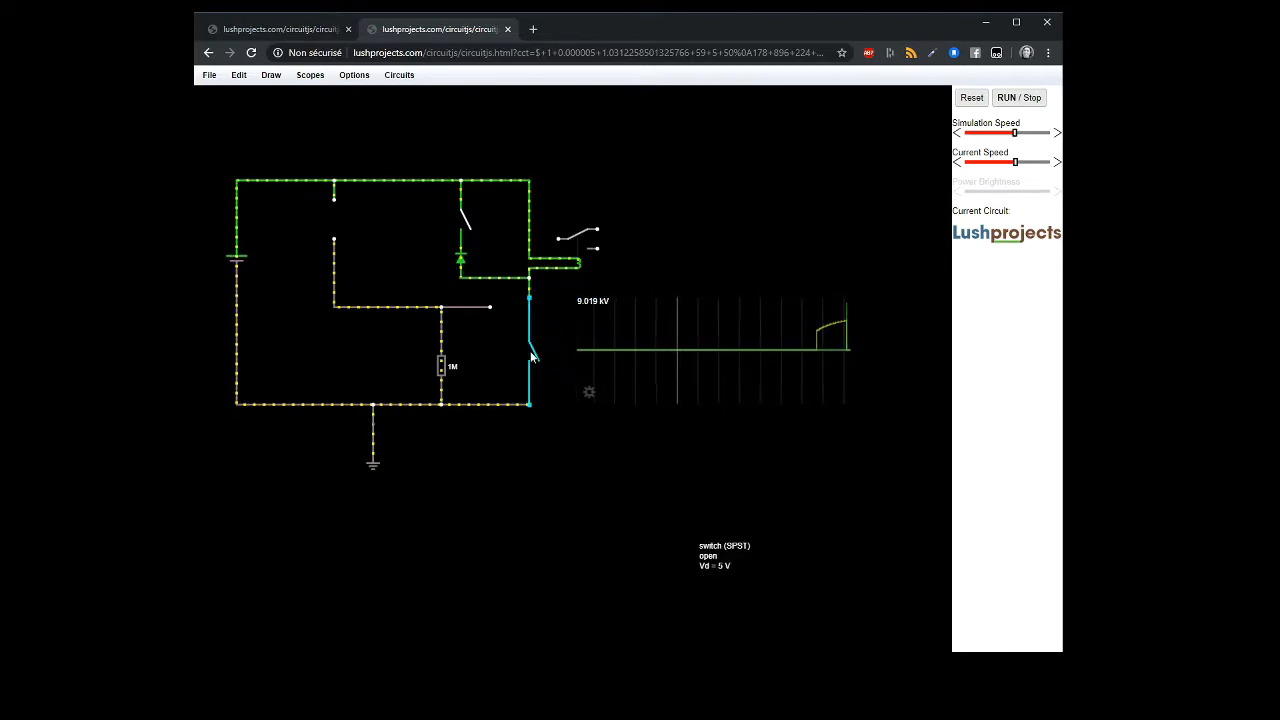
click(531, 358)
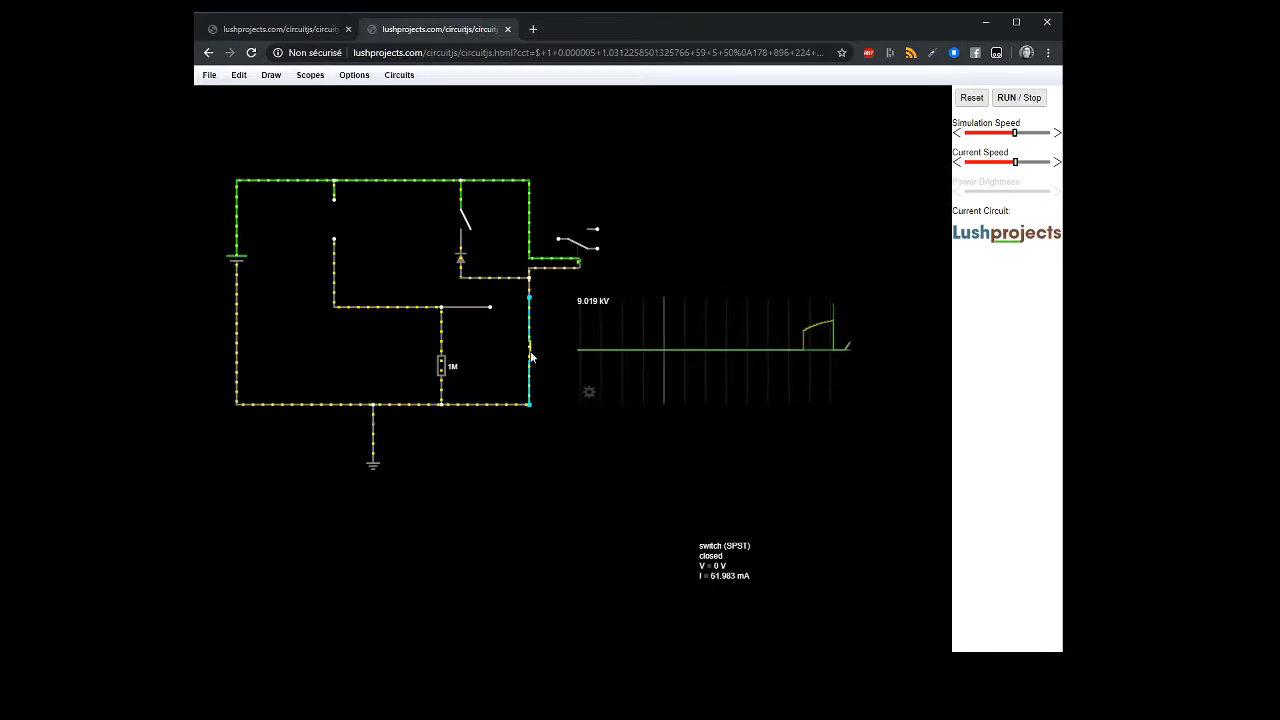
click(531, 358)
click(531, 358)
click(531, 358)
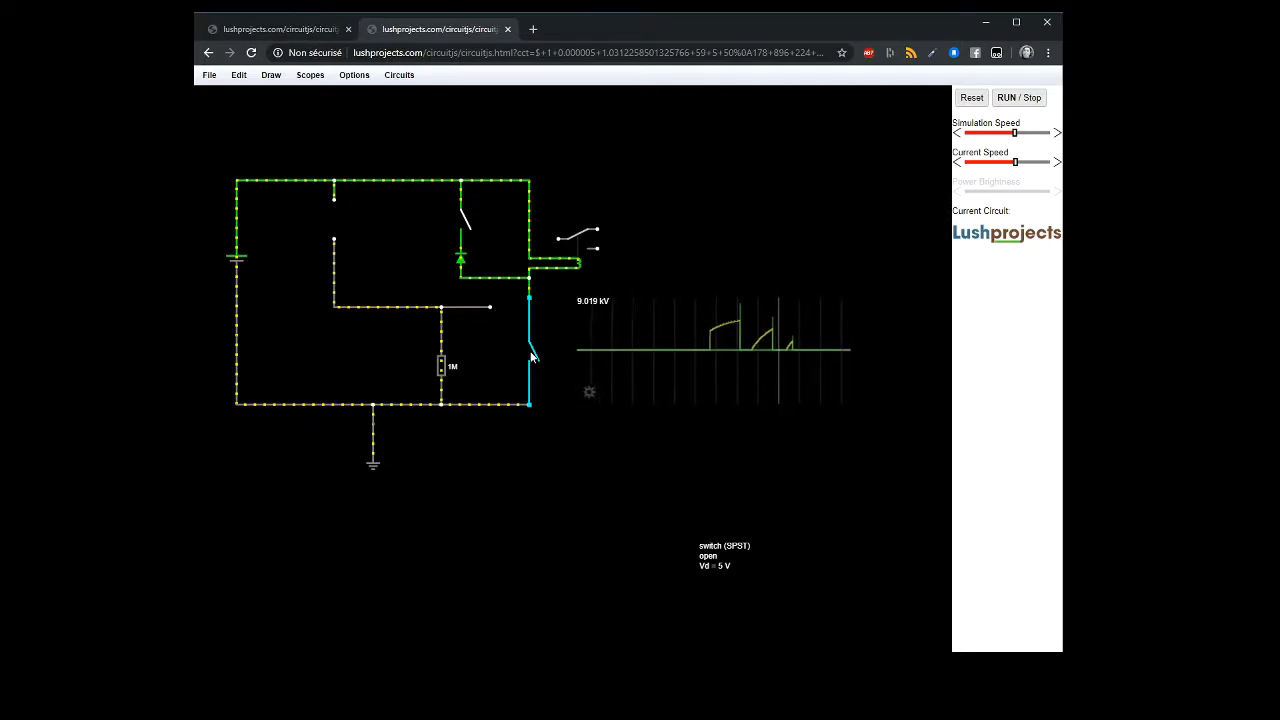
click(531, 356)
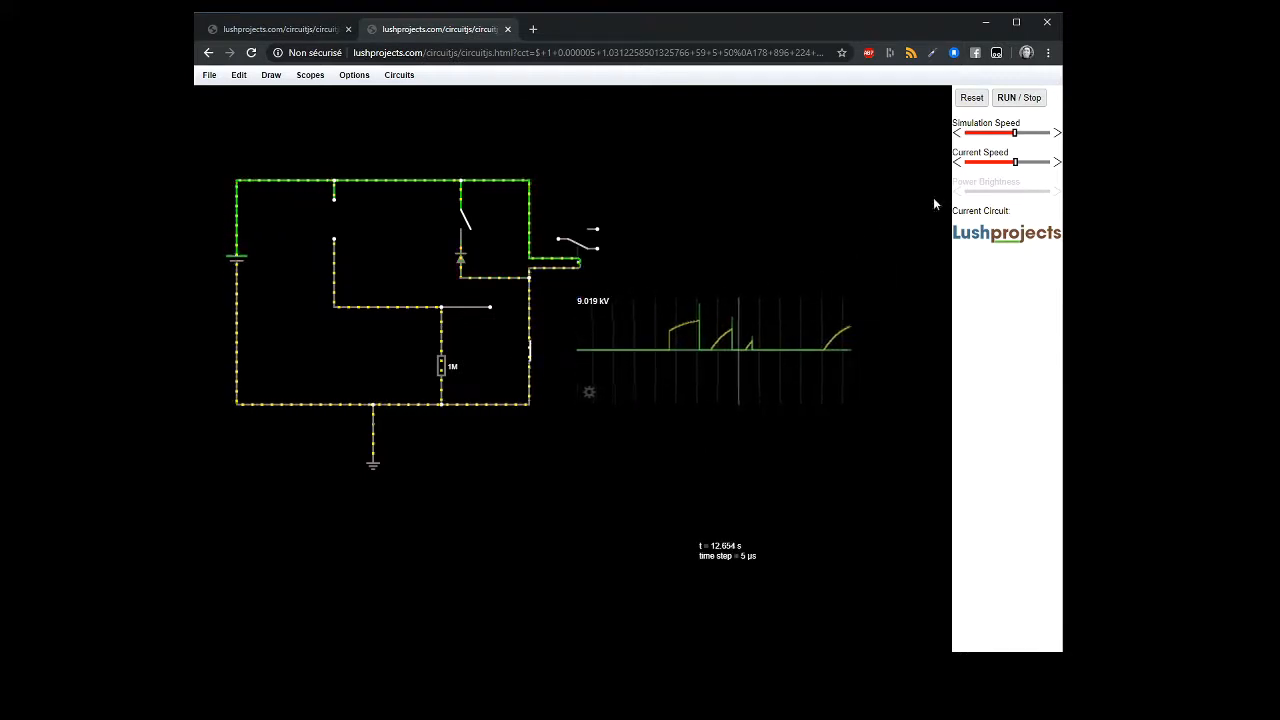
drag(1014, 133, 1017, 134)
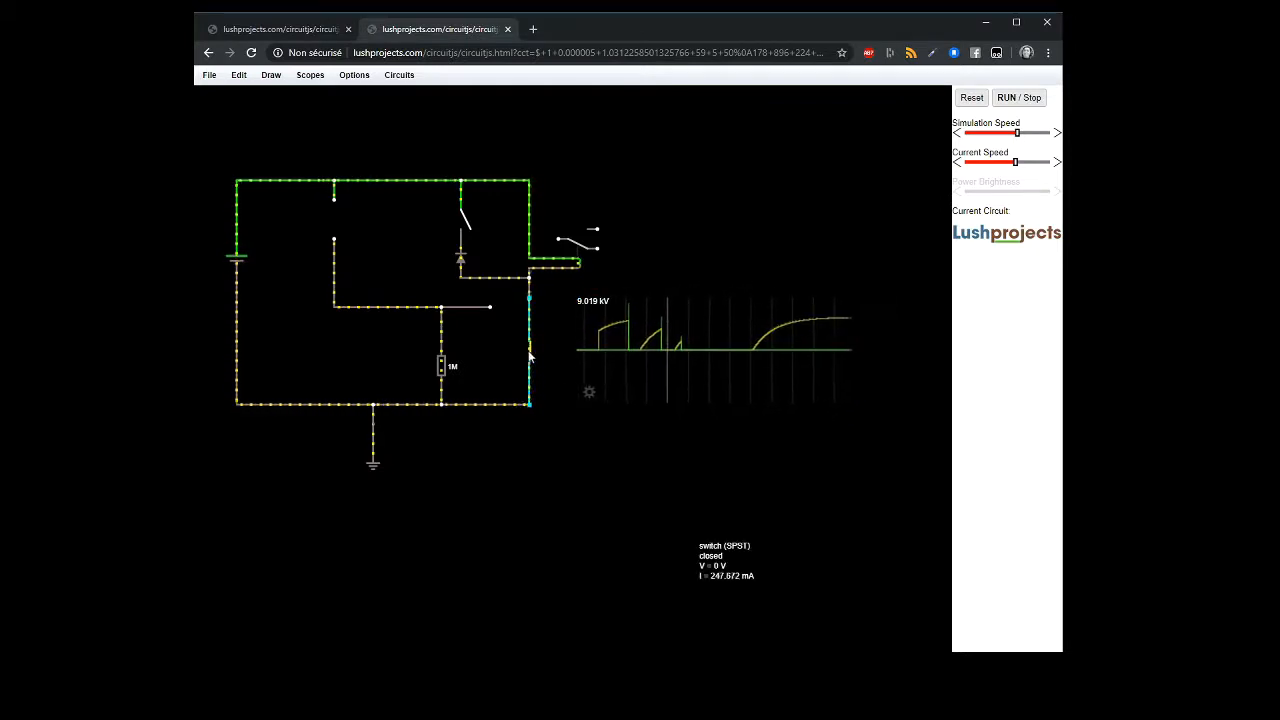
click(1019, 100)
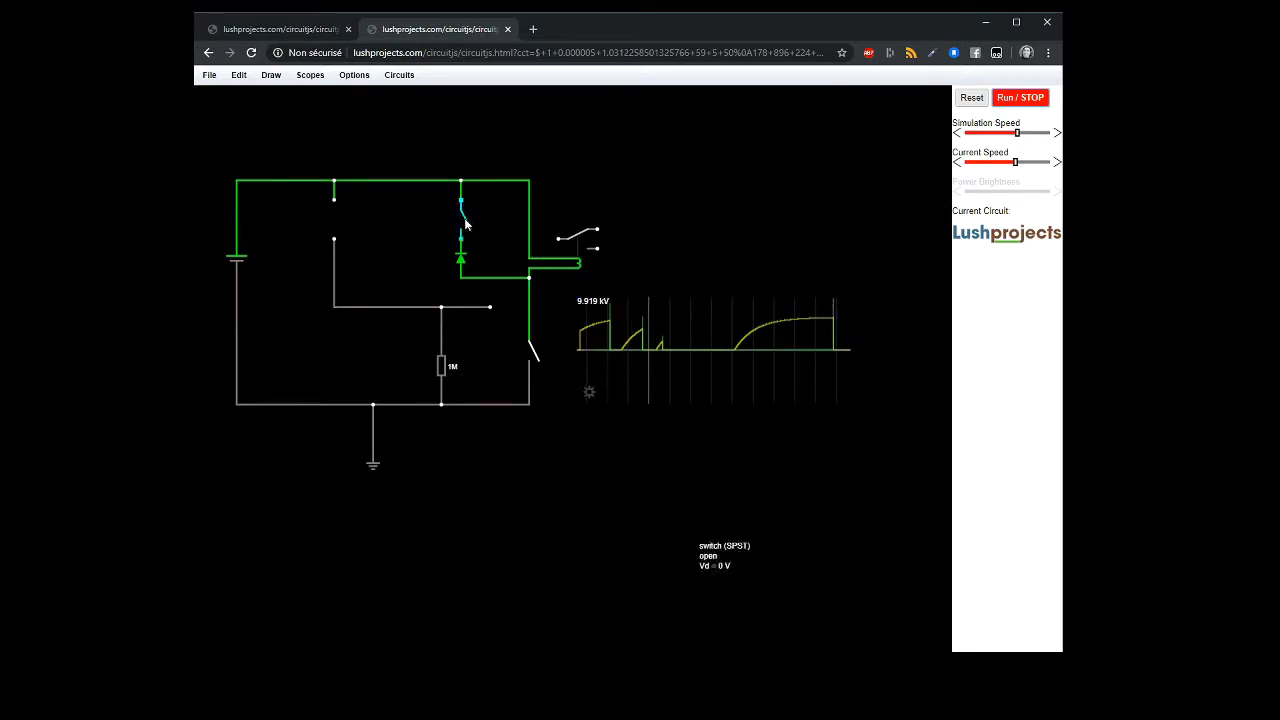
- Close the diode's switch, resume the simulation and toggle the coil's switch repeatedly to compare the scope trace
click(1005, 97)
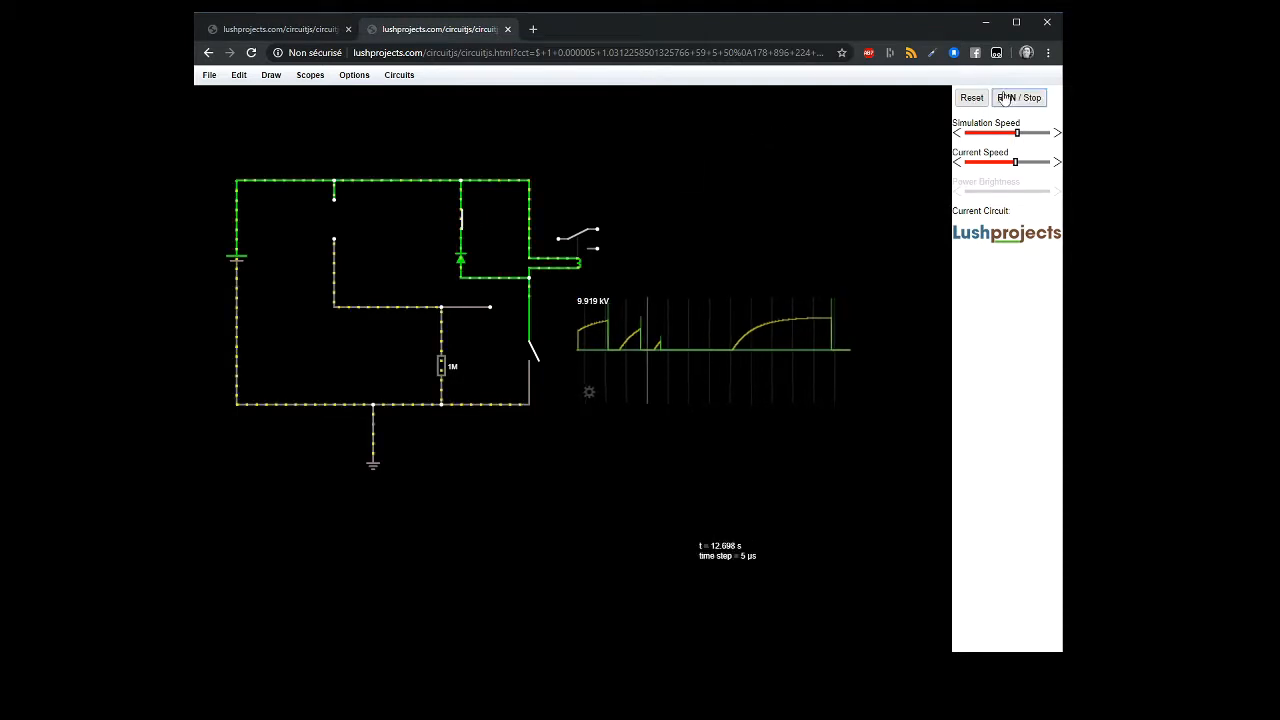
click(530, 356)
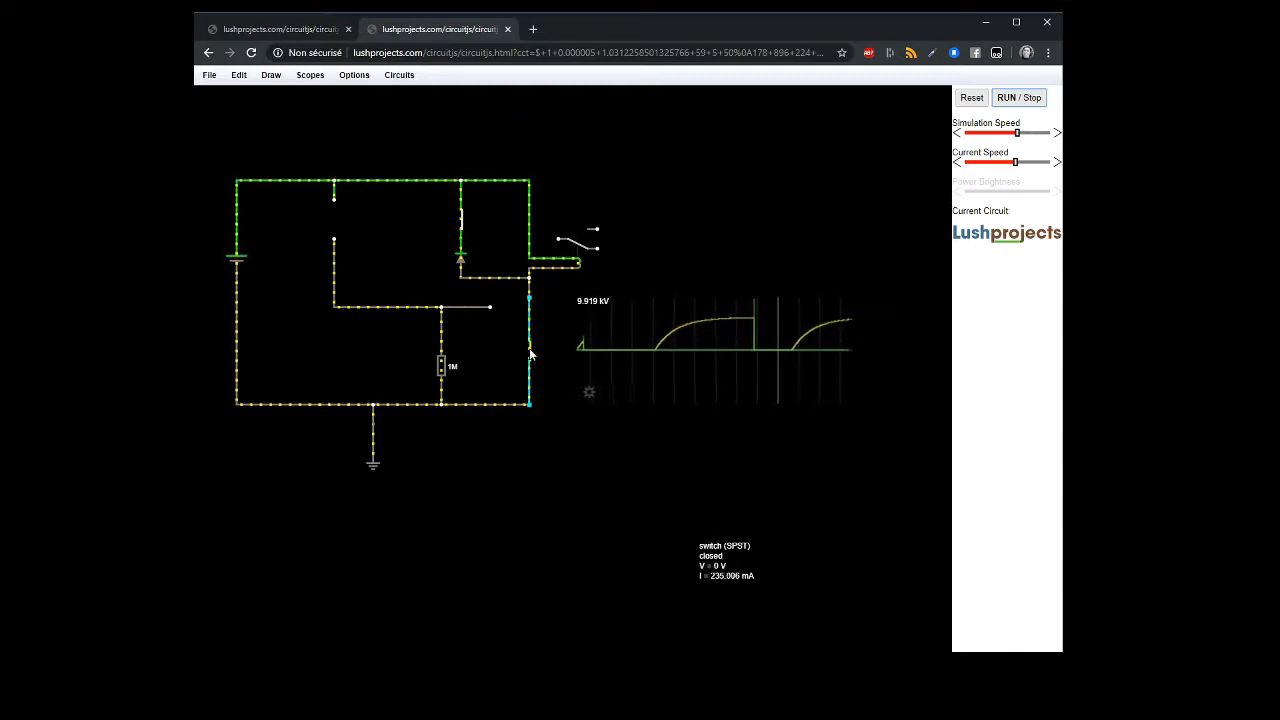
click(530, 352)
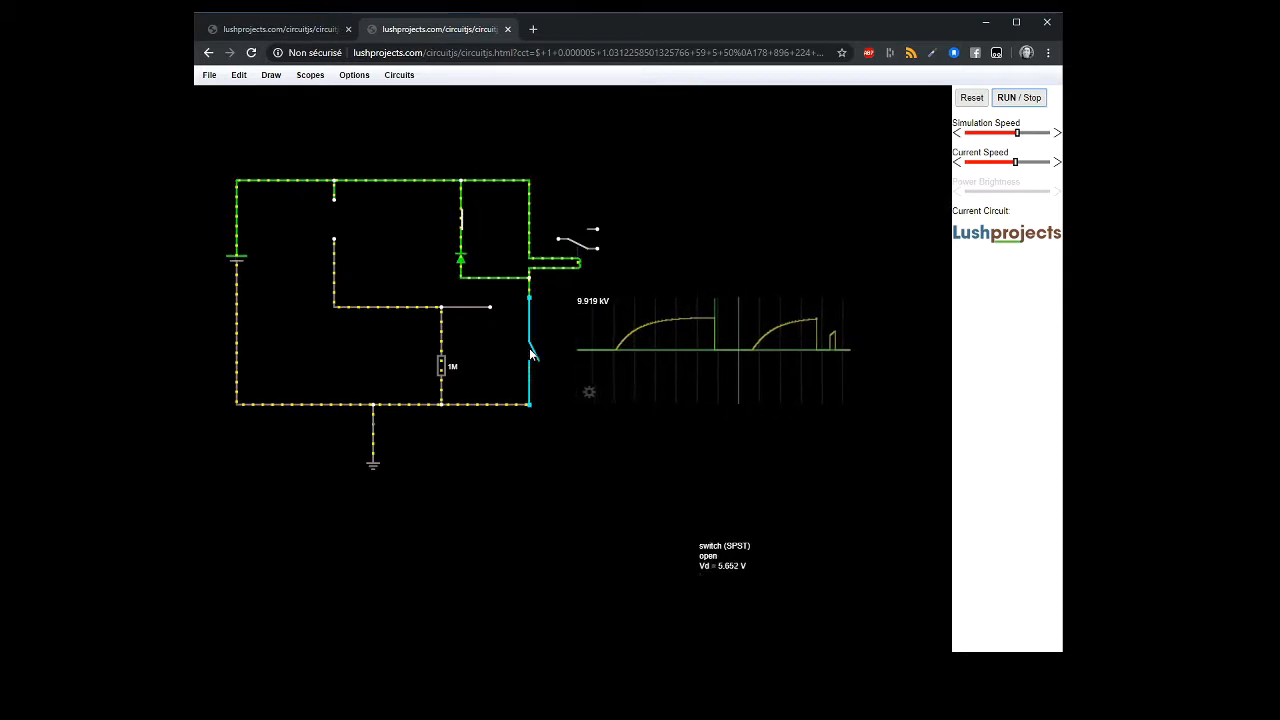
click(530, 352)
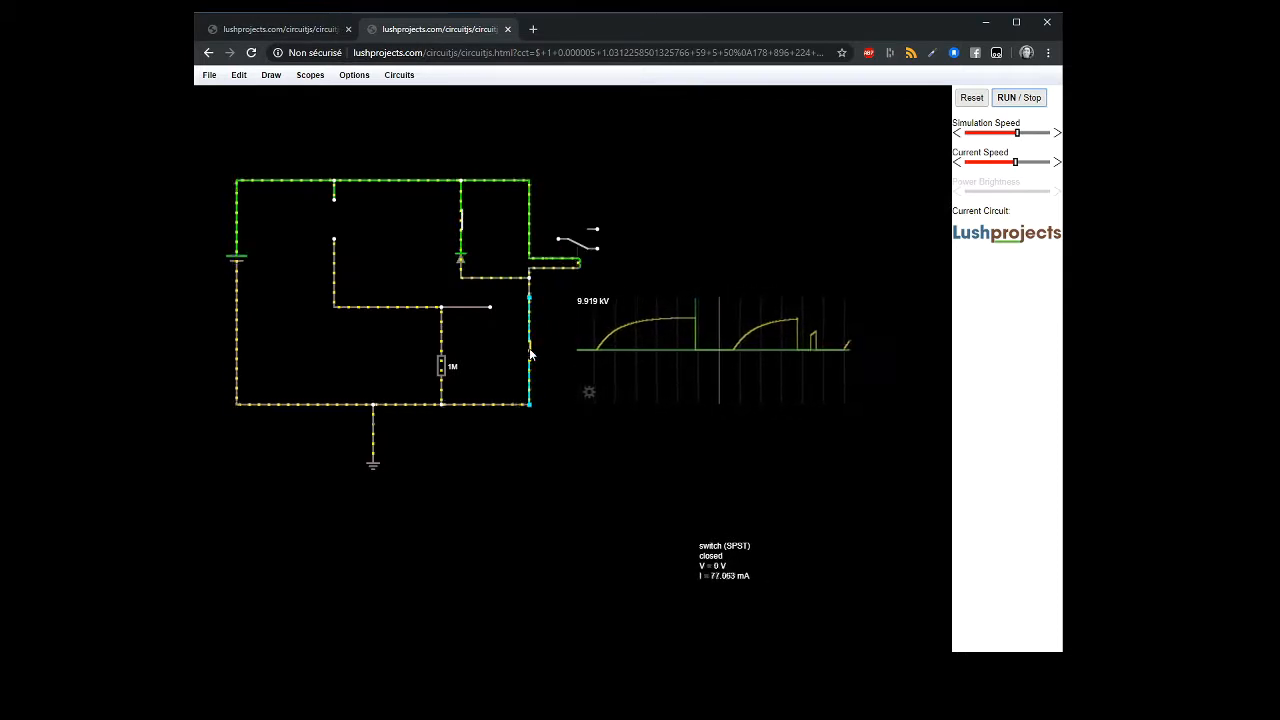
click(530, 352)
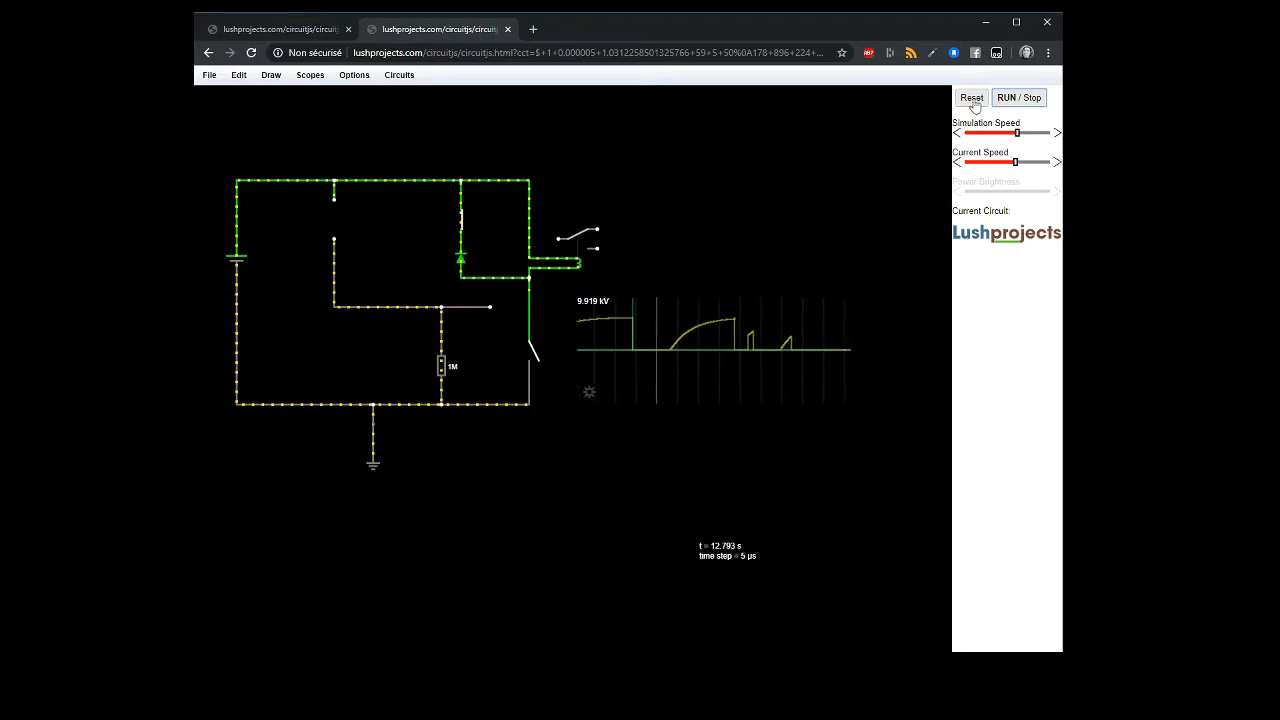
- Reset the simulation and close, open and reclose the coil's switch with the flyback diode connected
click(971, 98)
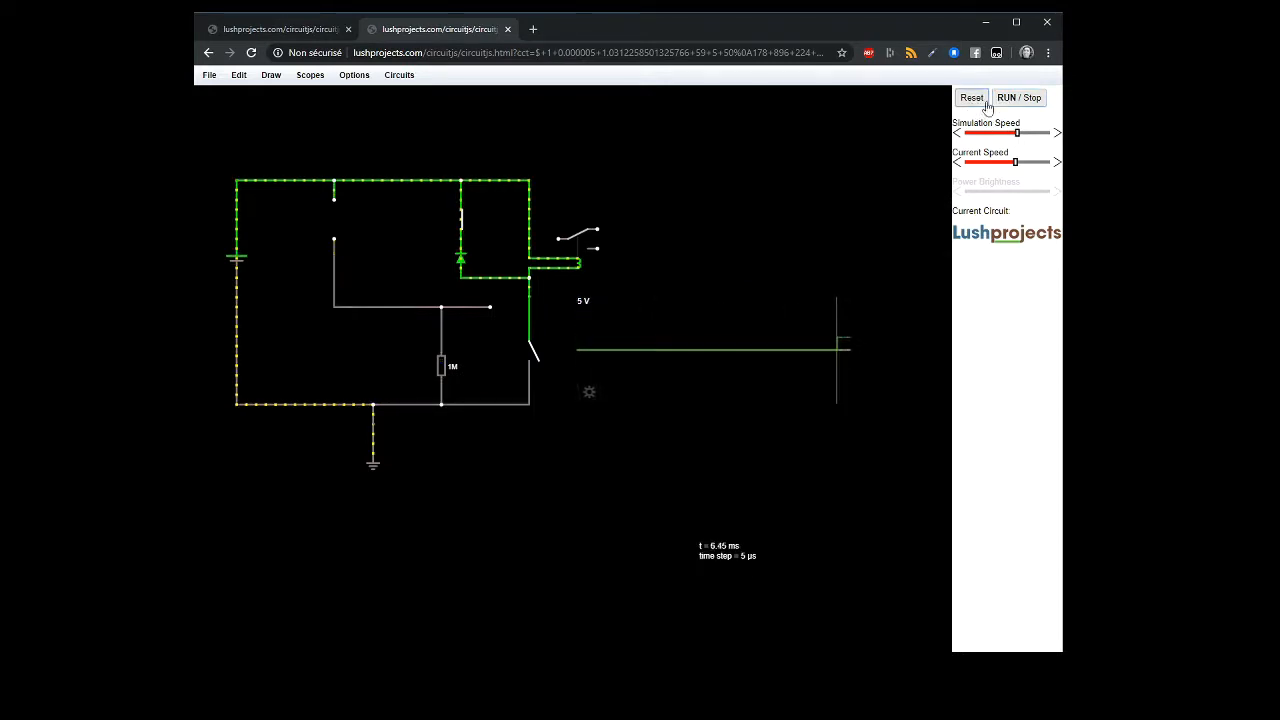
click(530, 356)
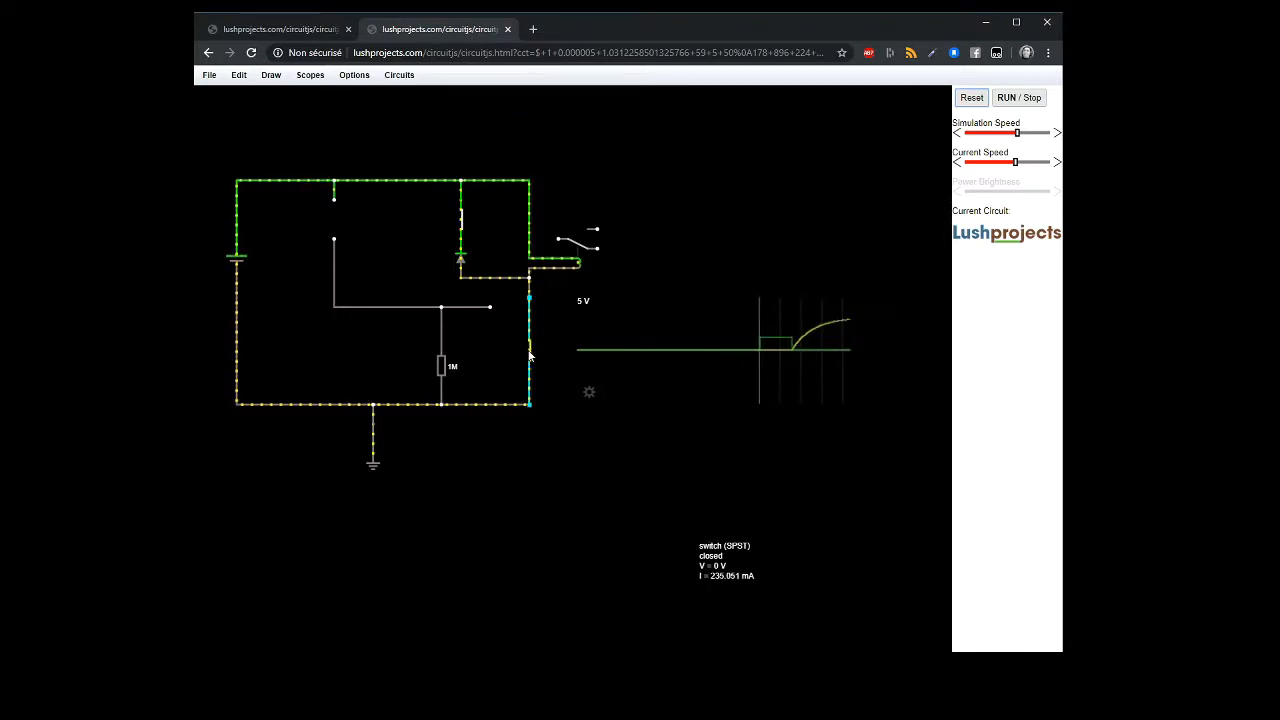
click(530, 352)
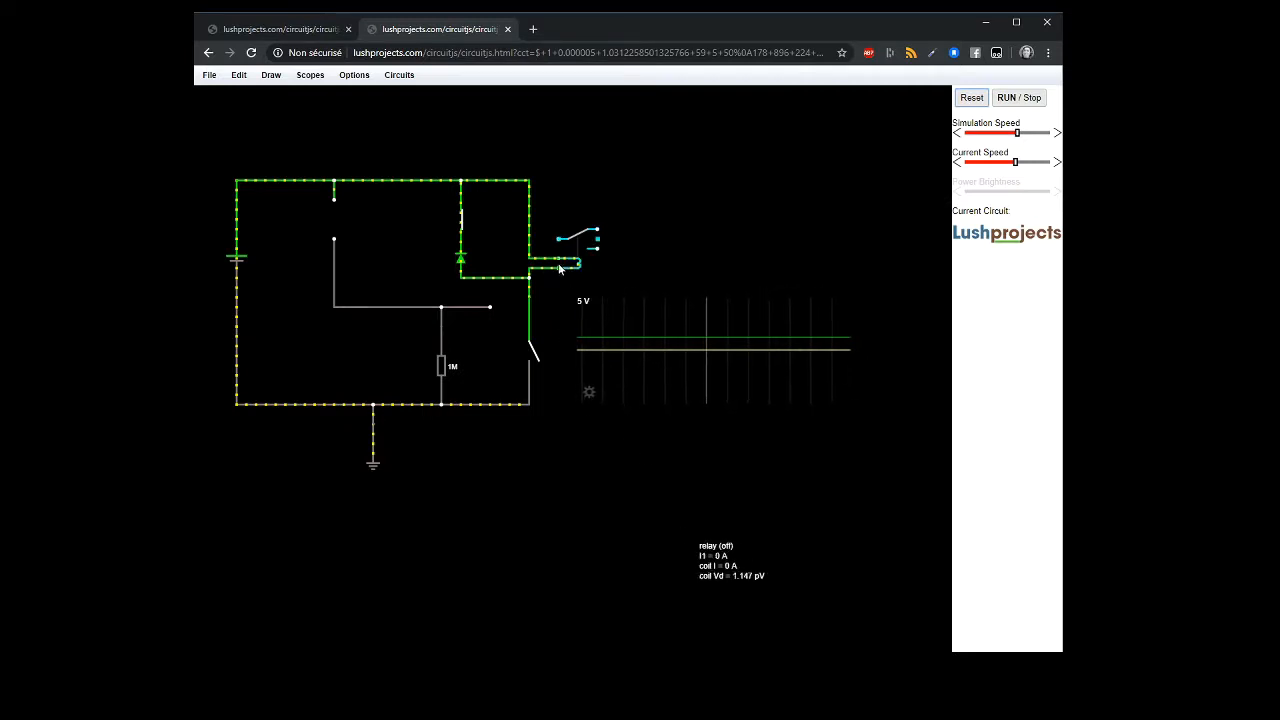
click(532, 362)
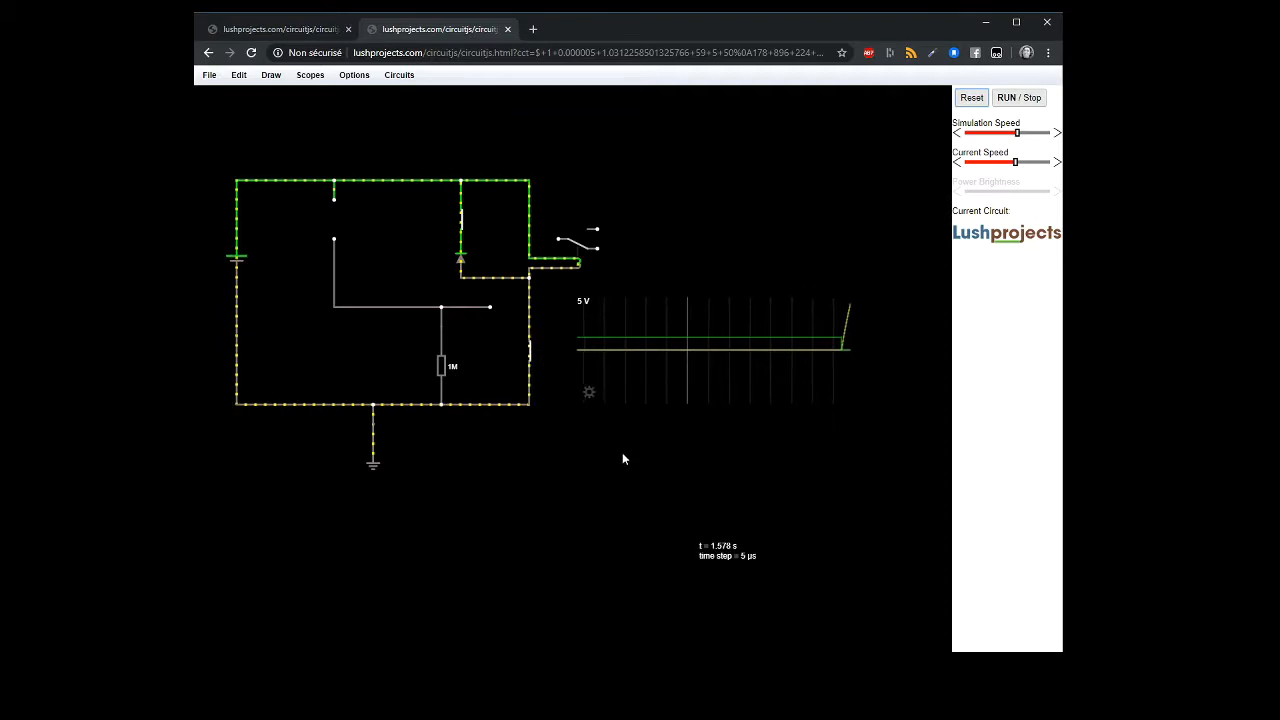